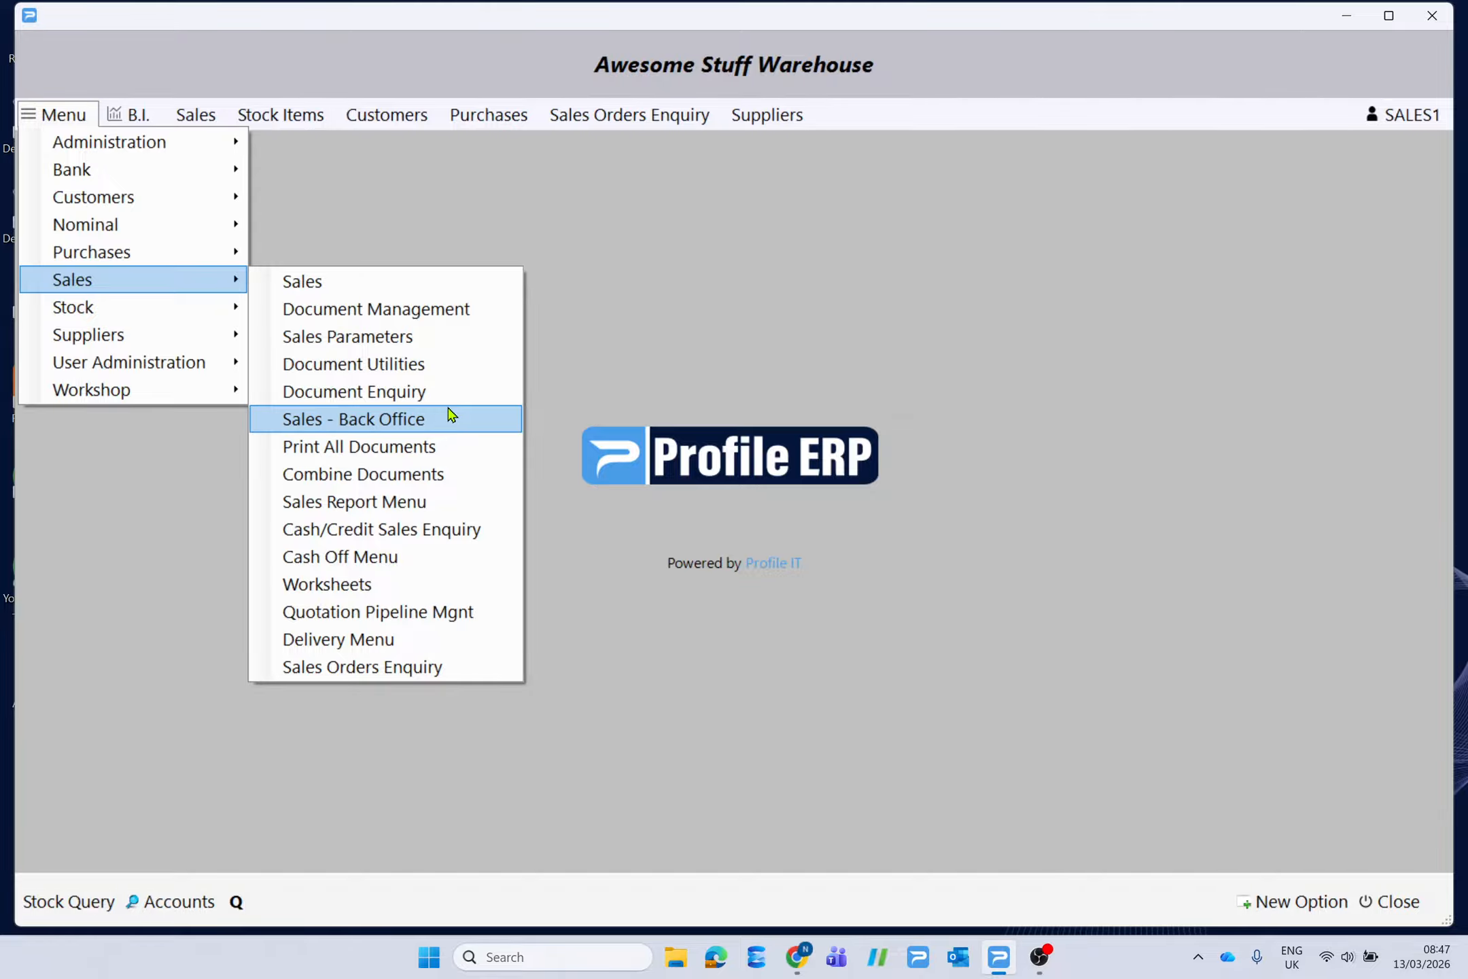
Open Combine Documents from the Sales options and set the start date to 1 January 2024.
click(473, 484)
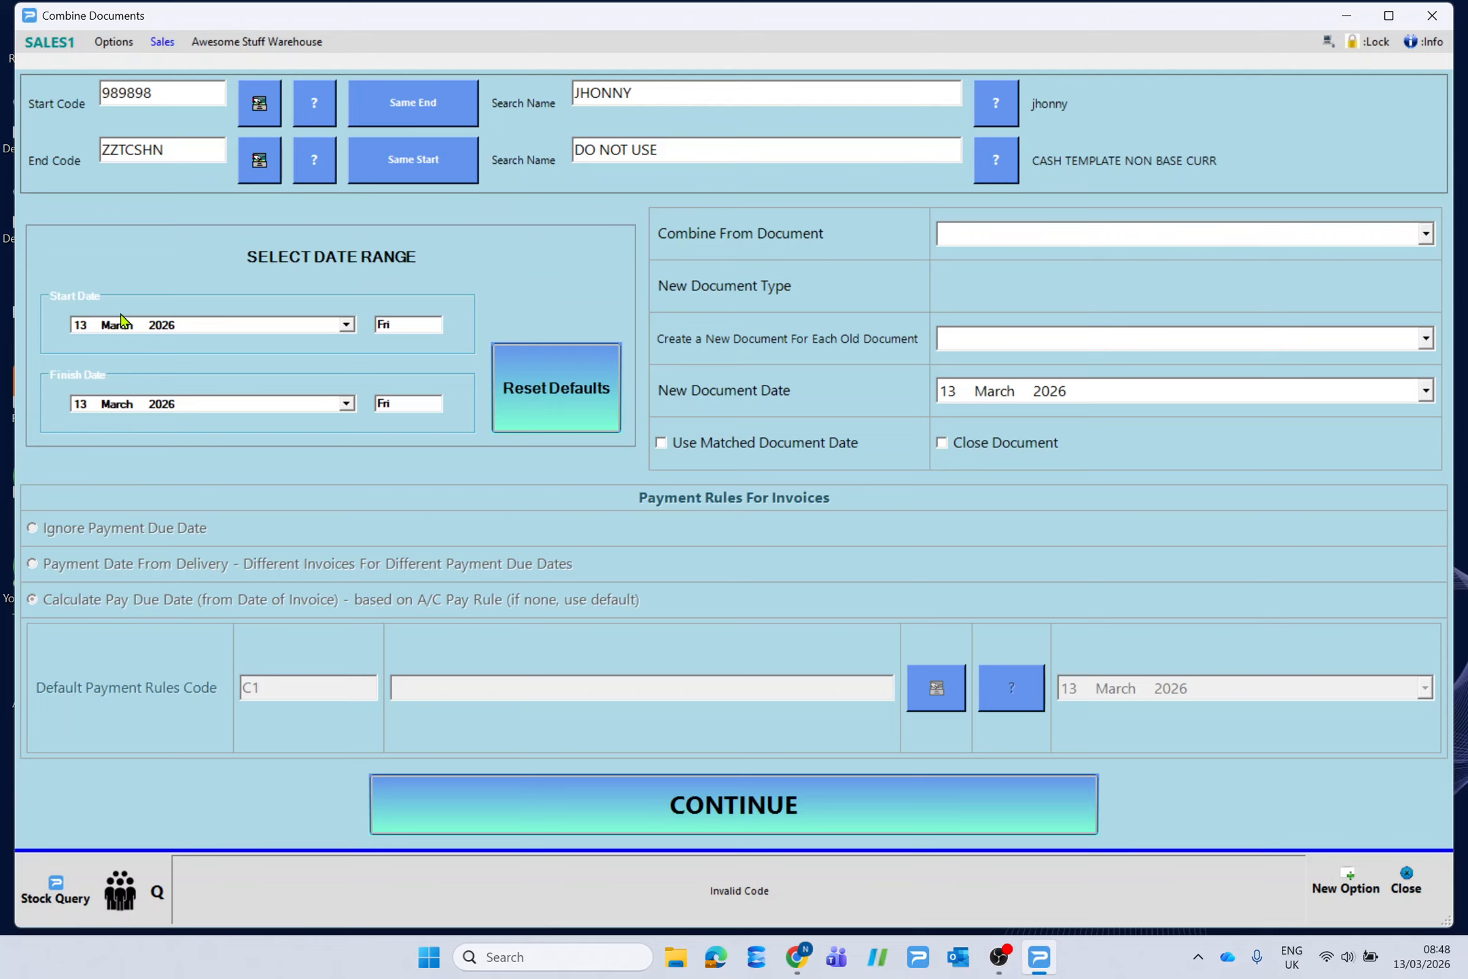
click(80, 325)
text(1)
click(120, 326)
text(1)
click(160, 326)
text(2024)
Set the finish date of the date range to 31 December 2024.
click(131, 406)
text(12)
click(176, 405)
text(2024)
click(346, 403)
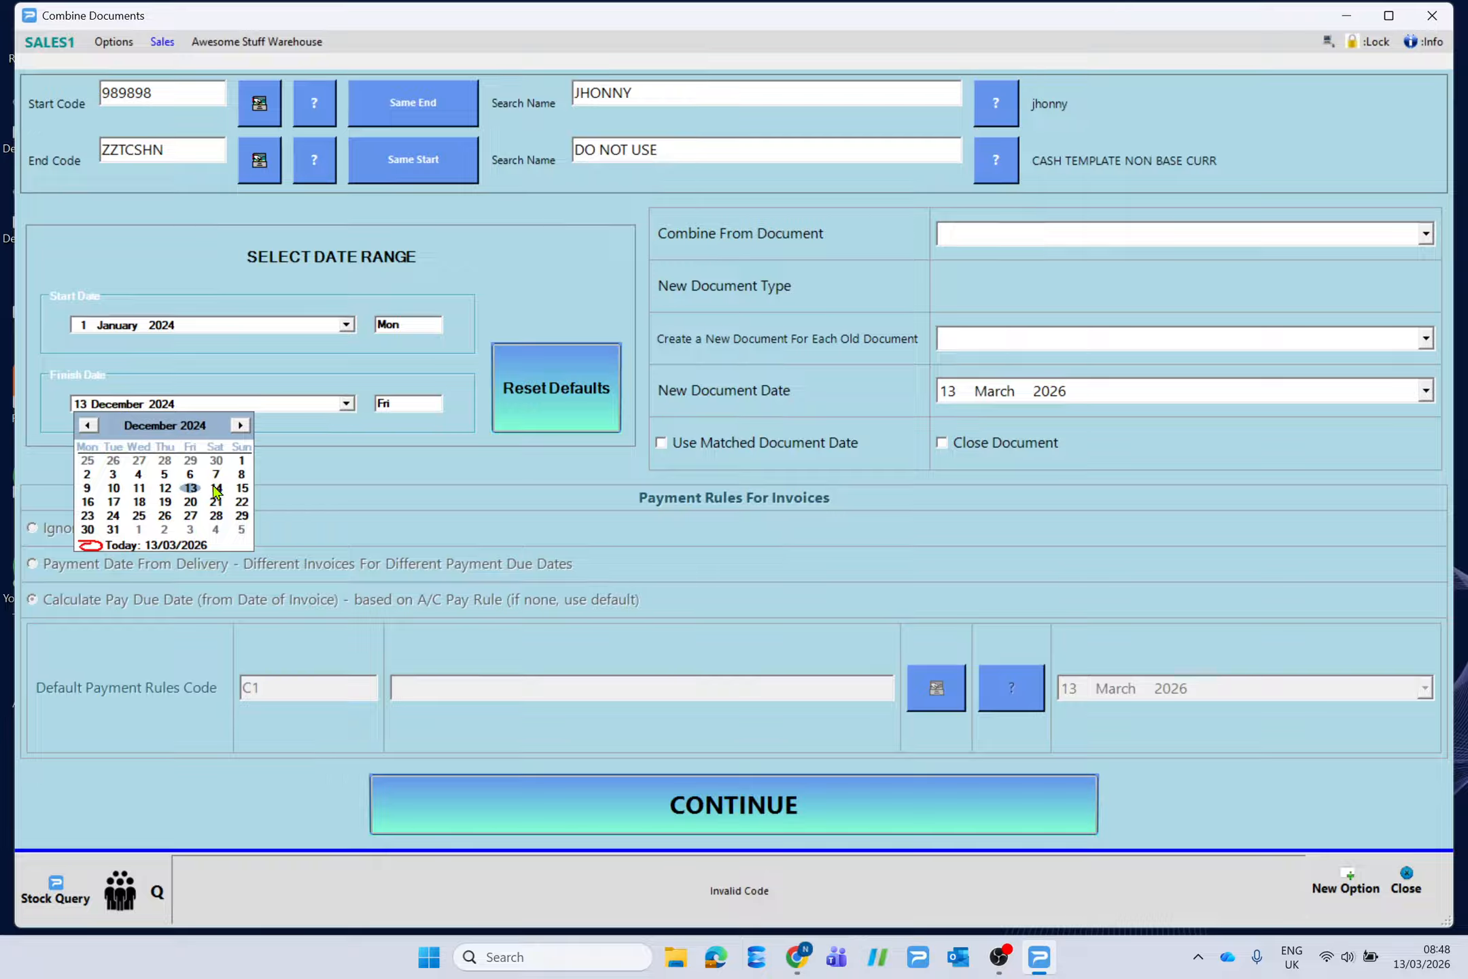
click(112, 529)
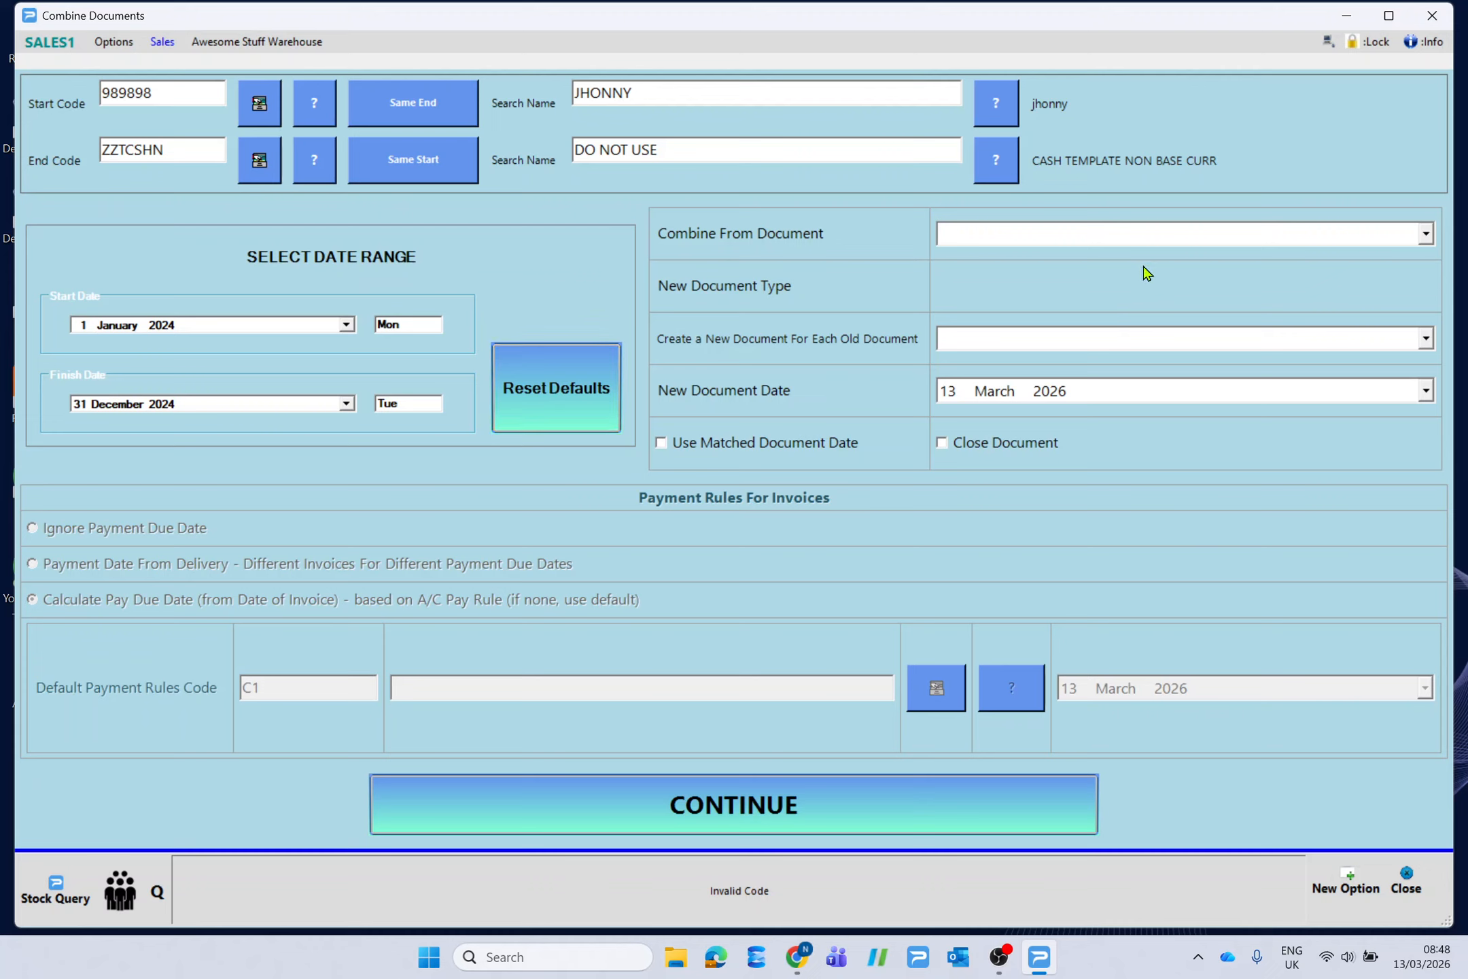
Set the documents to combine from to Delivery & Return, with a new document created for each old document.
click(1425, 233)
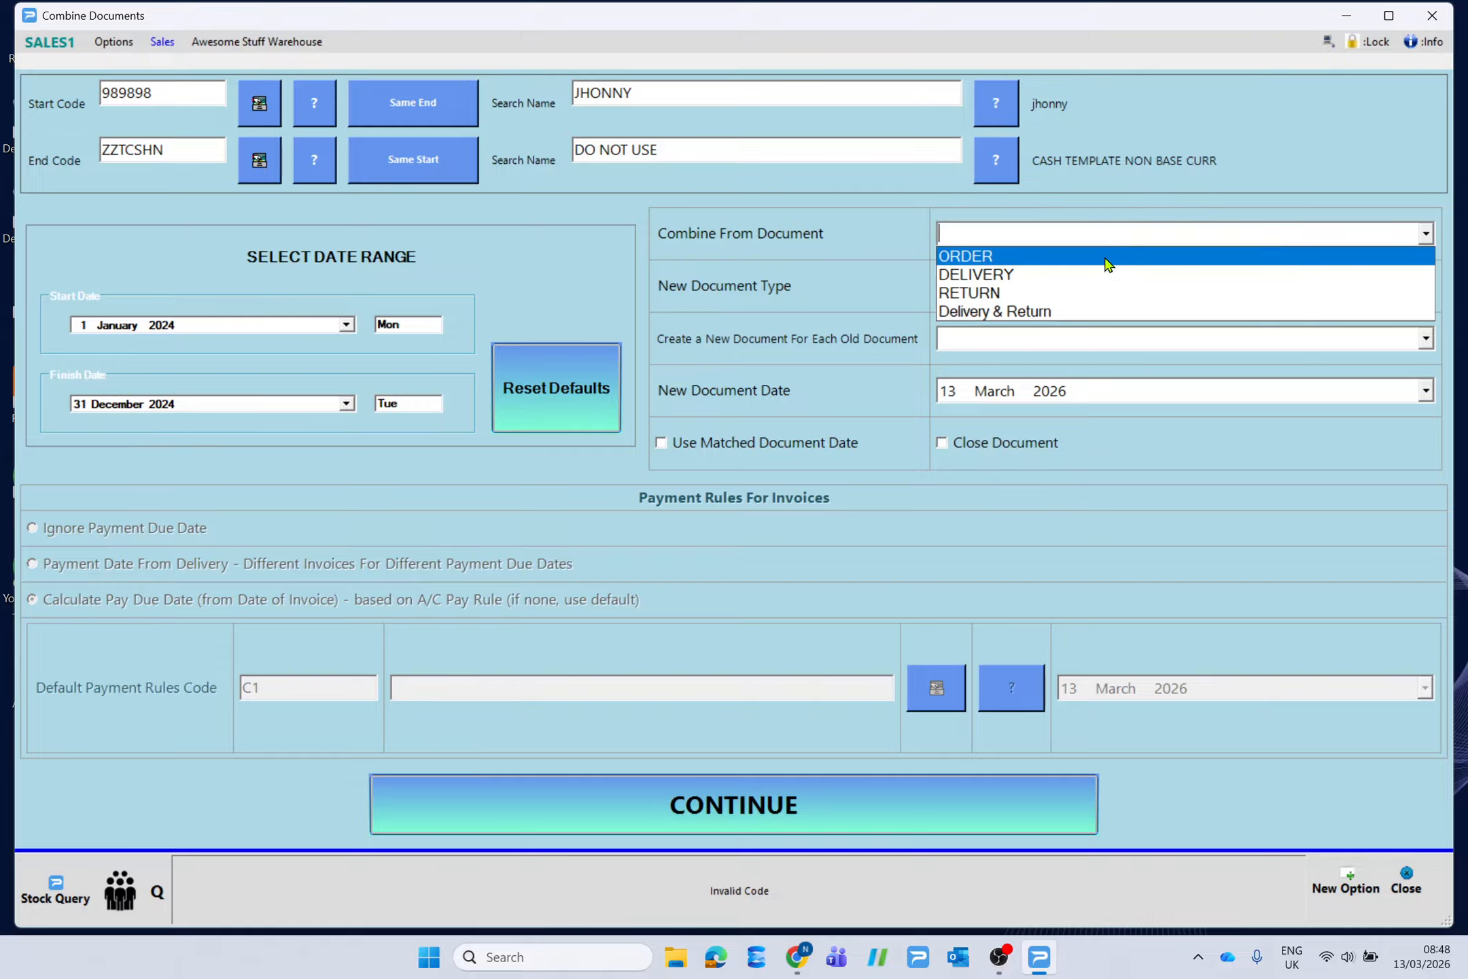
click(1086, 310)
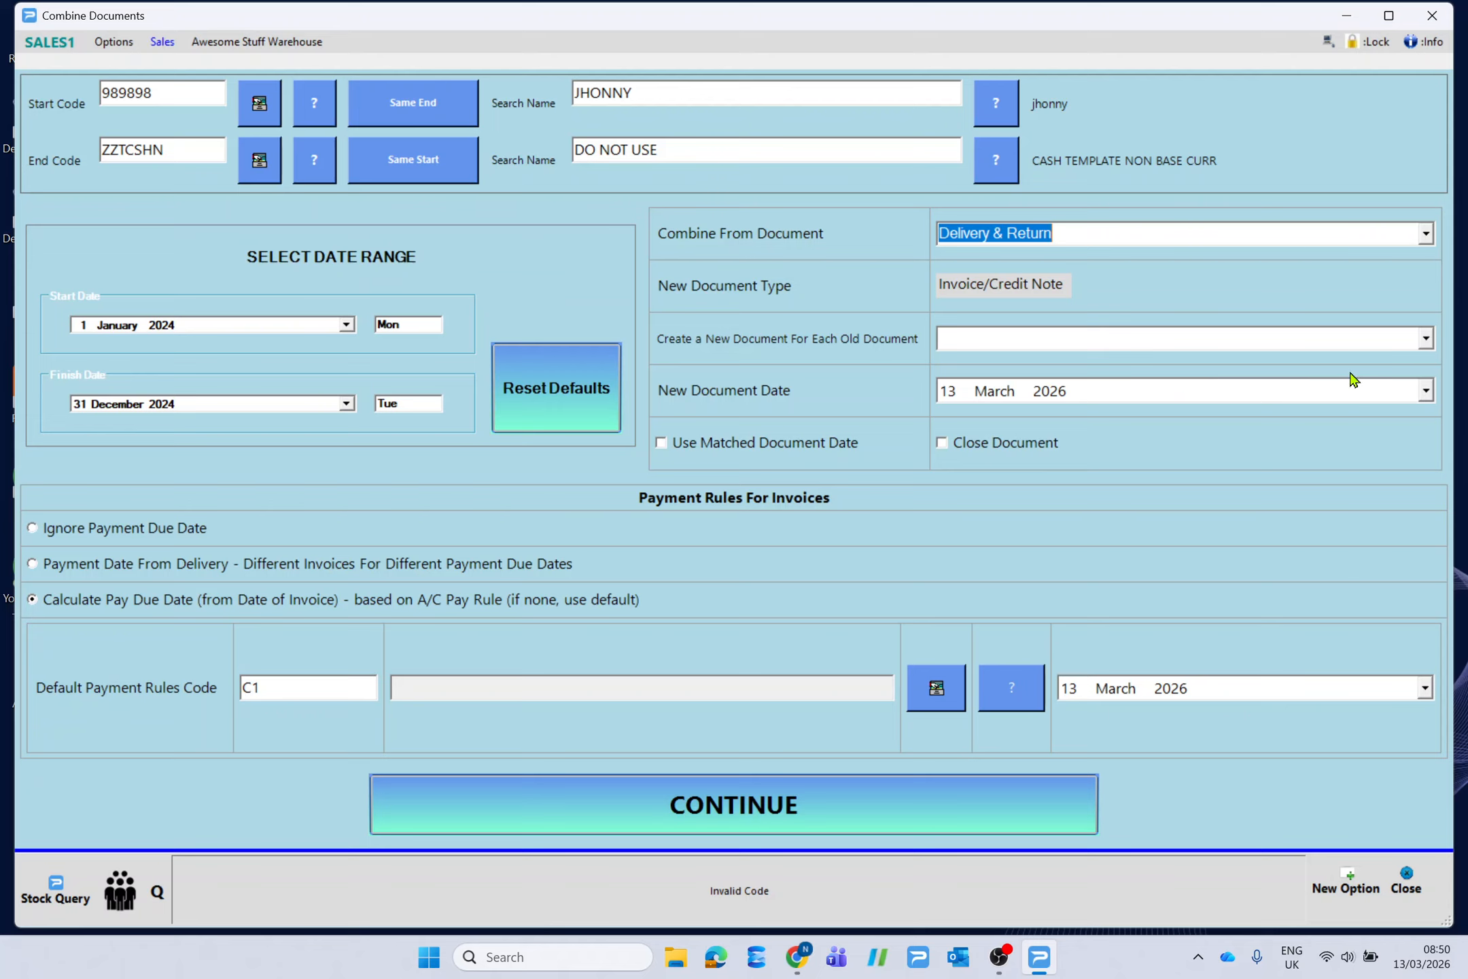
click(1426, 338)
click(1034, 360)
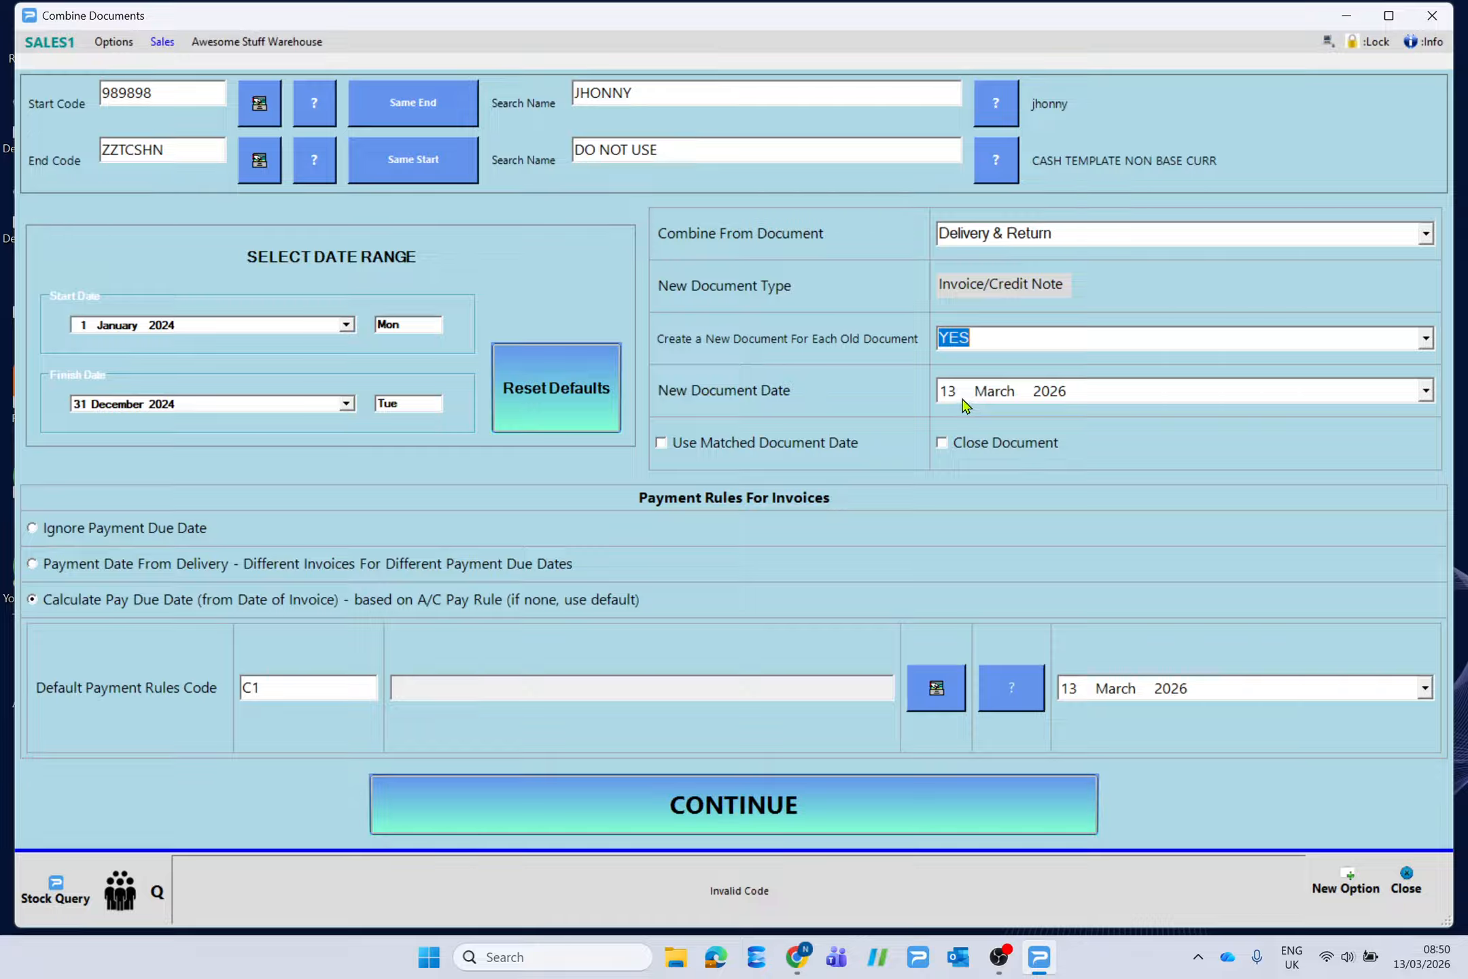
Enable the matched document date, ignore the payment due date for invoices, and continue to the list of matching documents.
click(662, 443)
click(1001, 405)
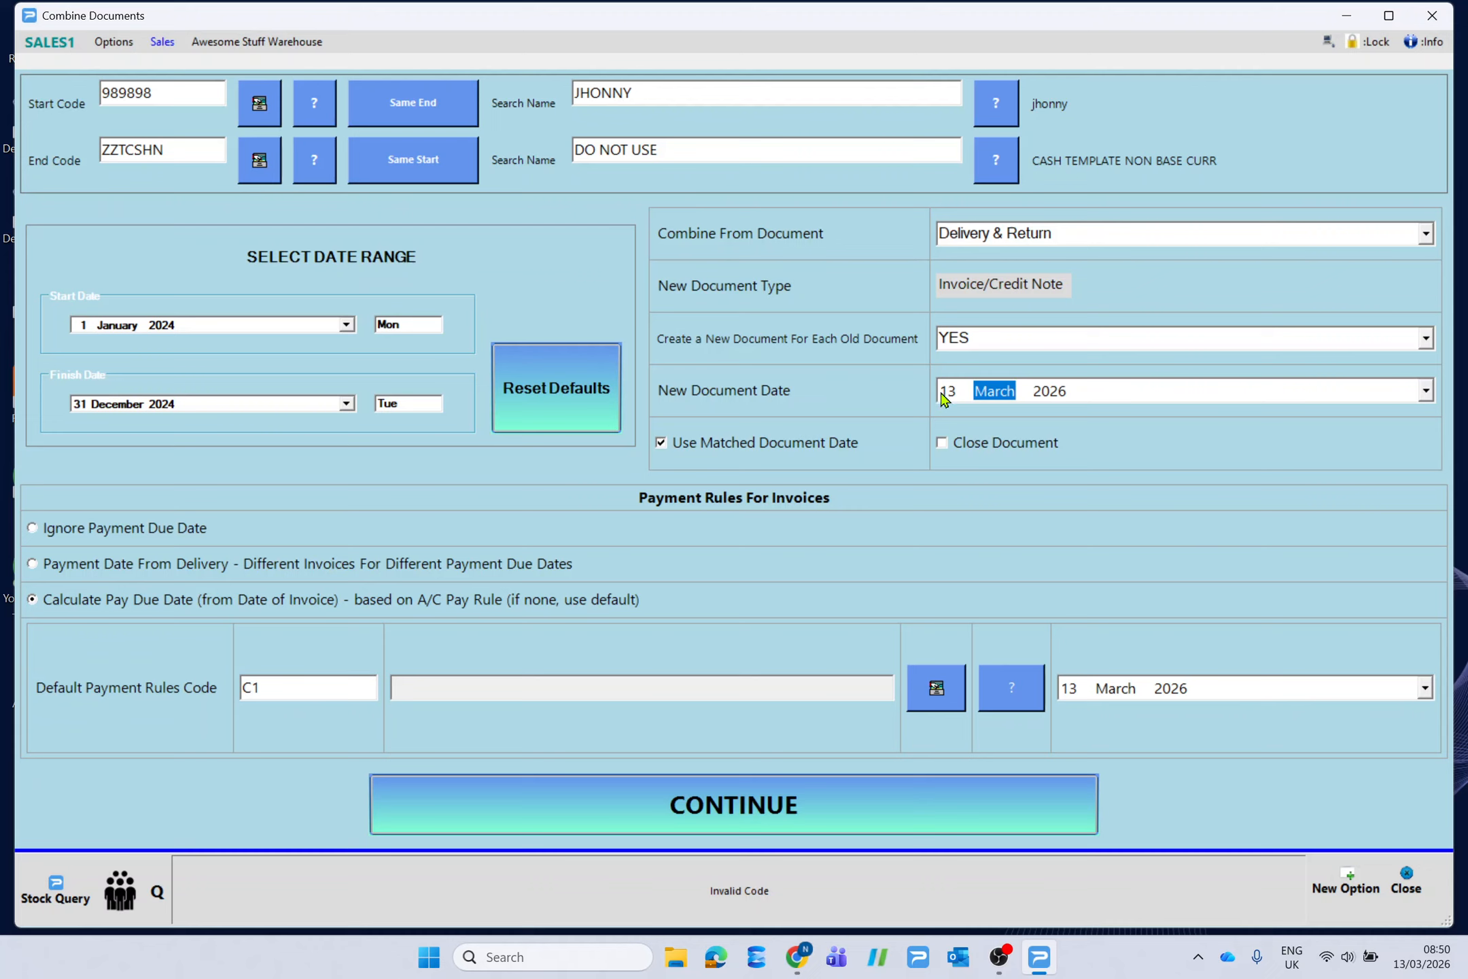
click(943, 401)
click(991, 401)
click(32, 531)
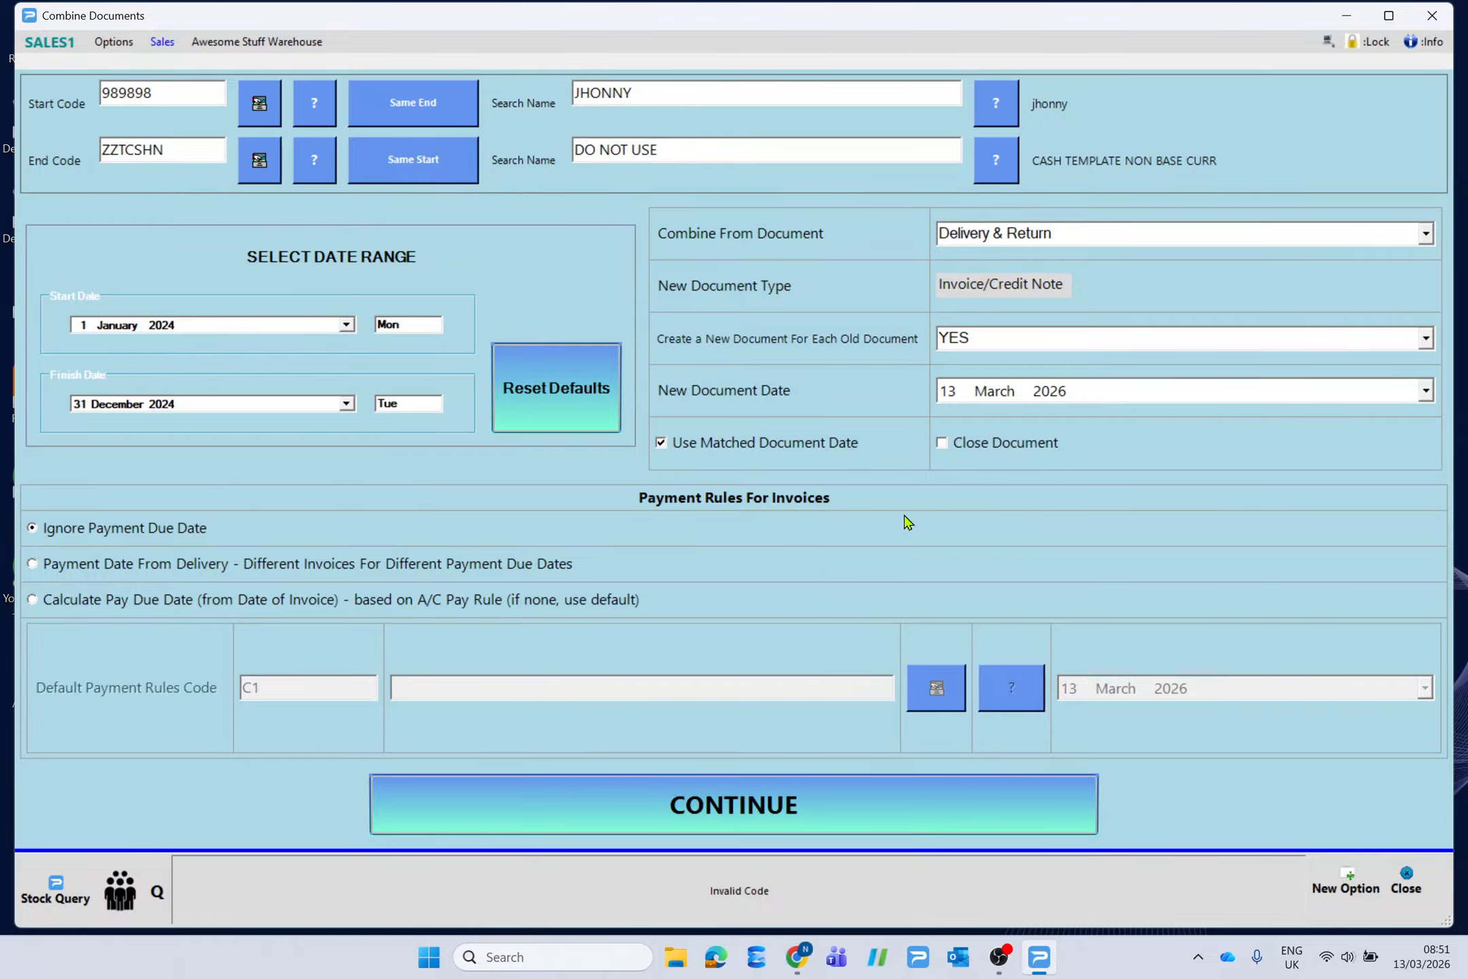
click(771, 807)
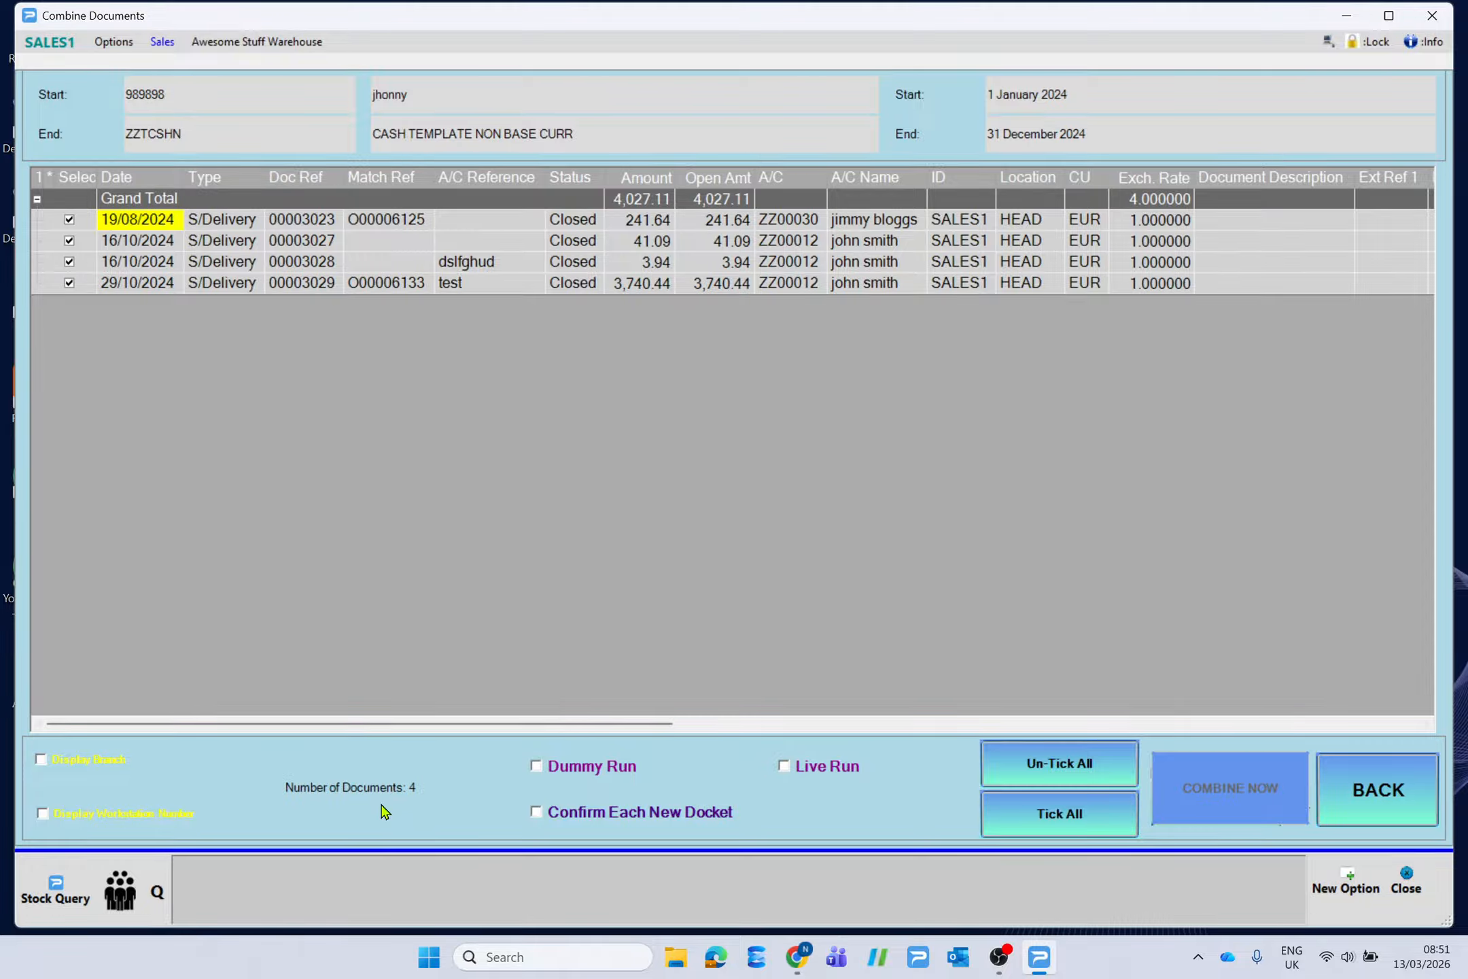
Combine the ticked deliveries as a live run with Confirm Each New Docket enabled.
click(41, 760)
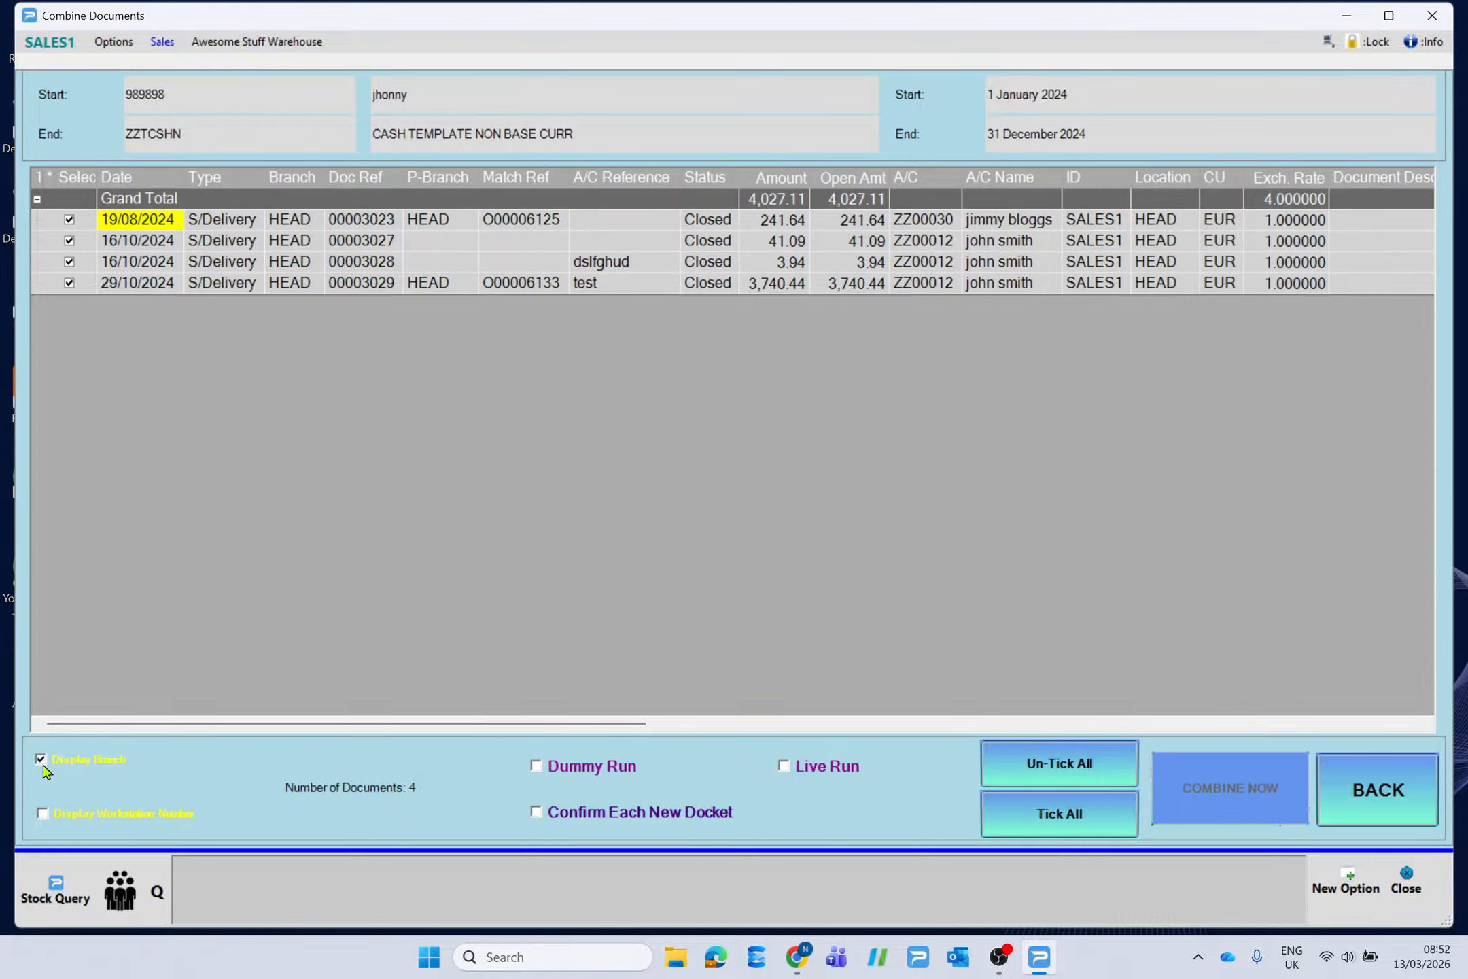
click(42, 759)
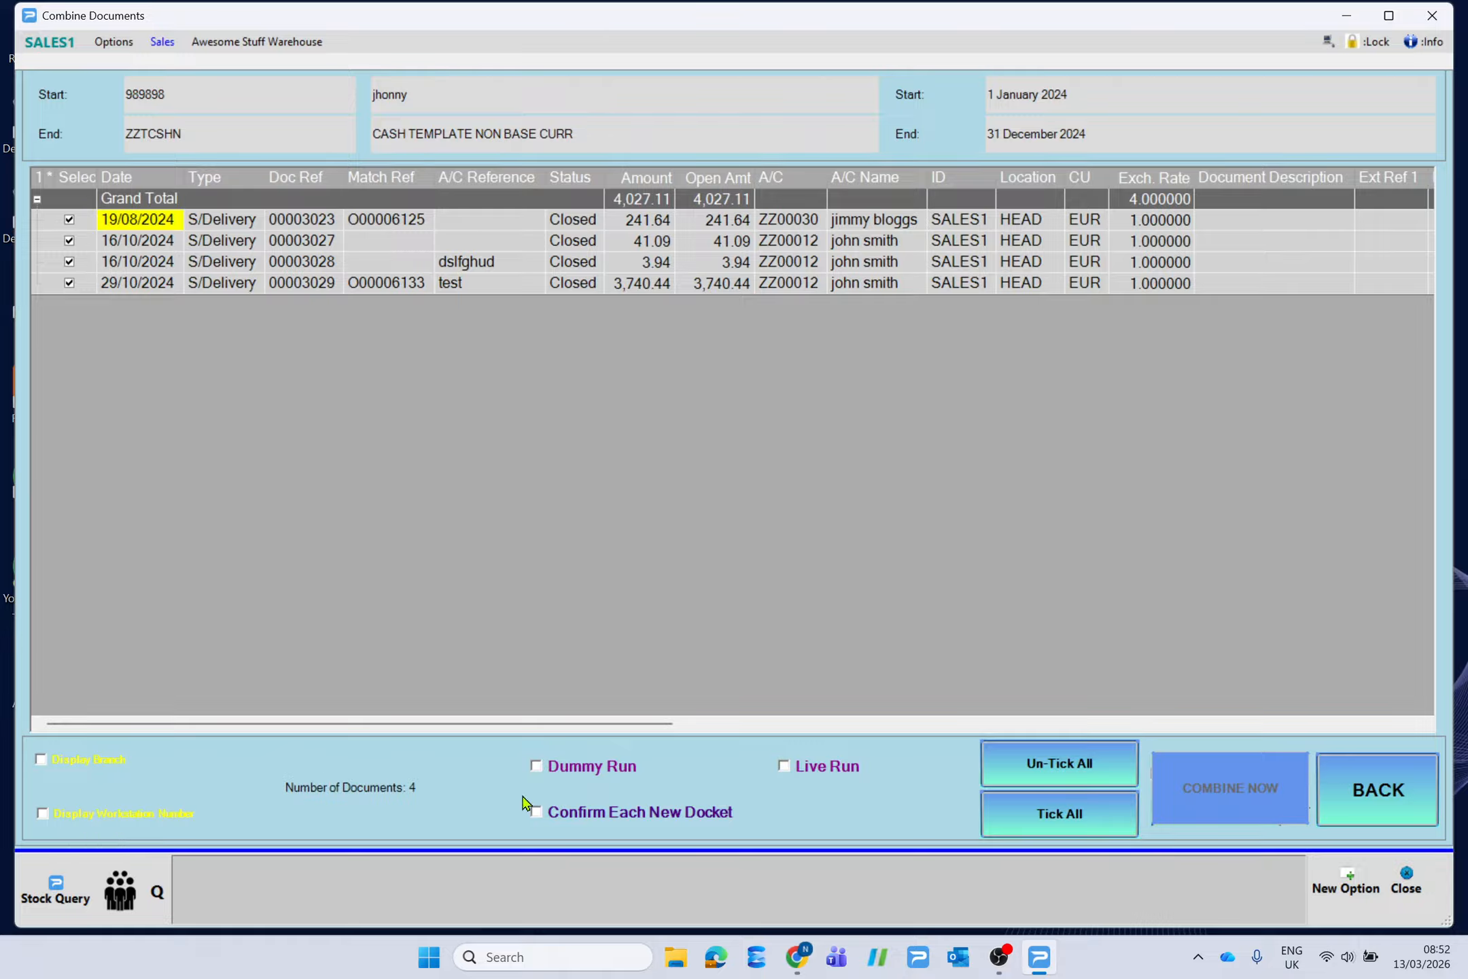
click(537, 768)
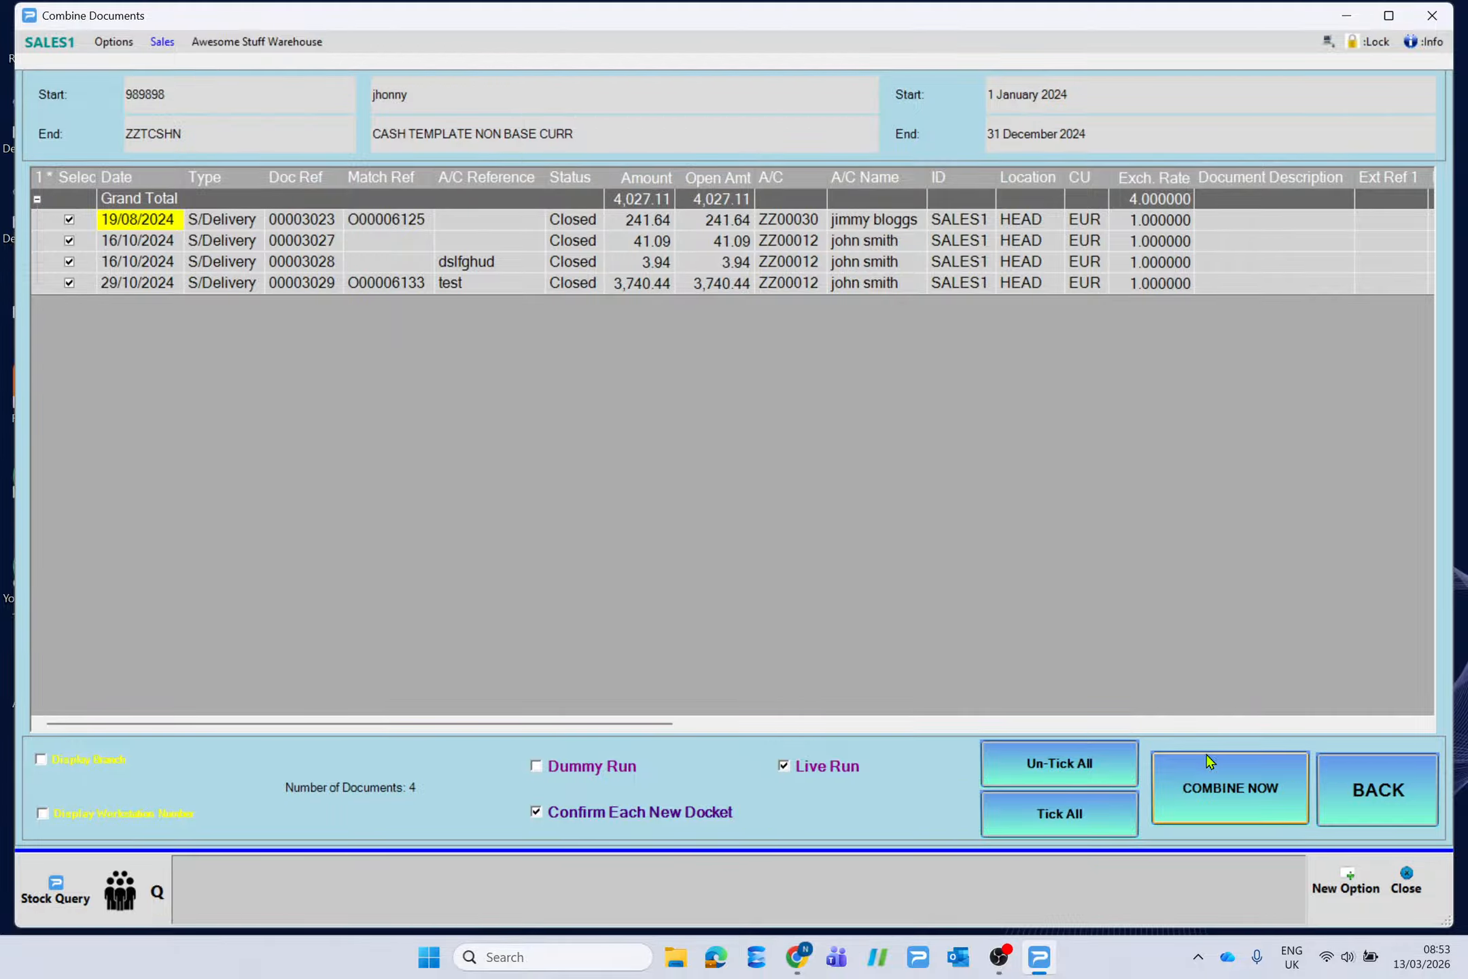
click(1229, 791)
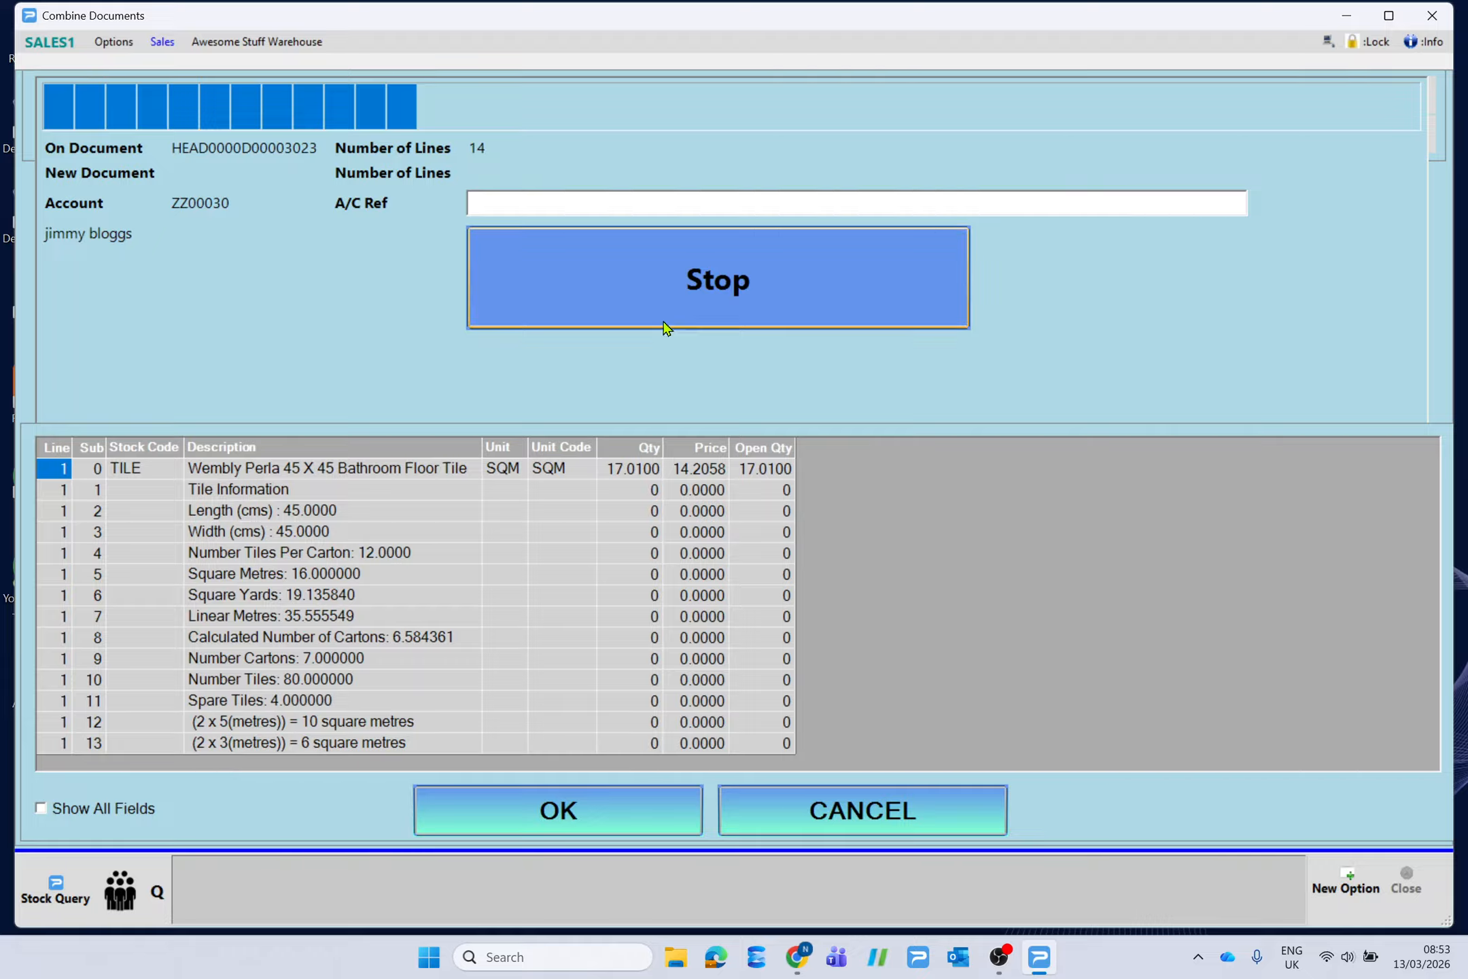
Enter "test ref" as the A/C reference for the bathroom floor tile delivery and confirm its docket.
click(511, 202)
text(te)
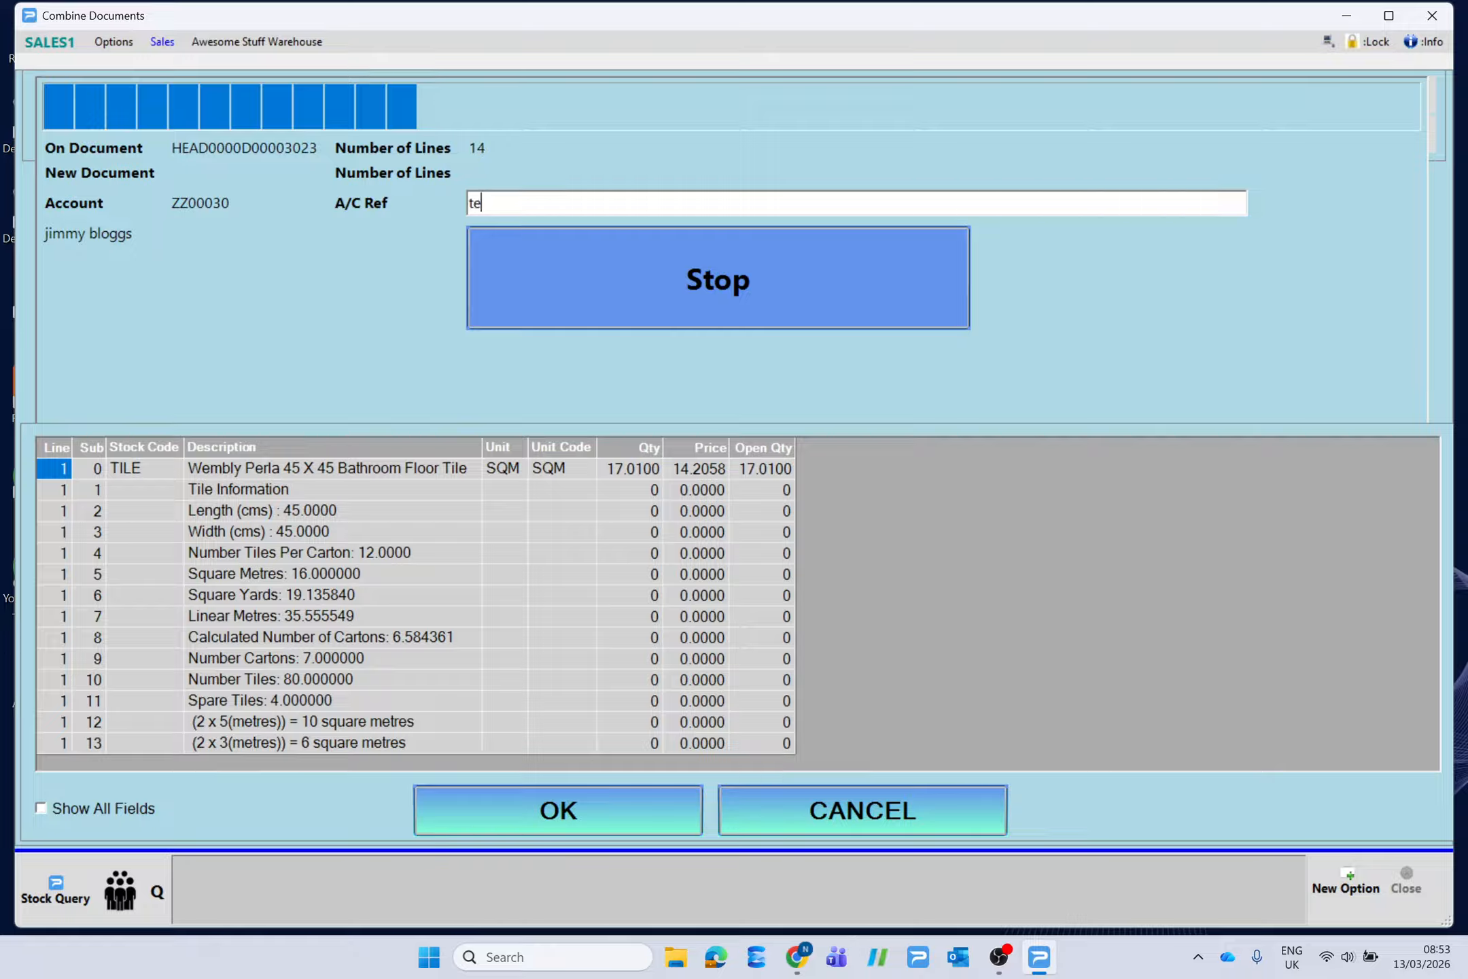
text(st ref)
click(567, 819)
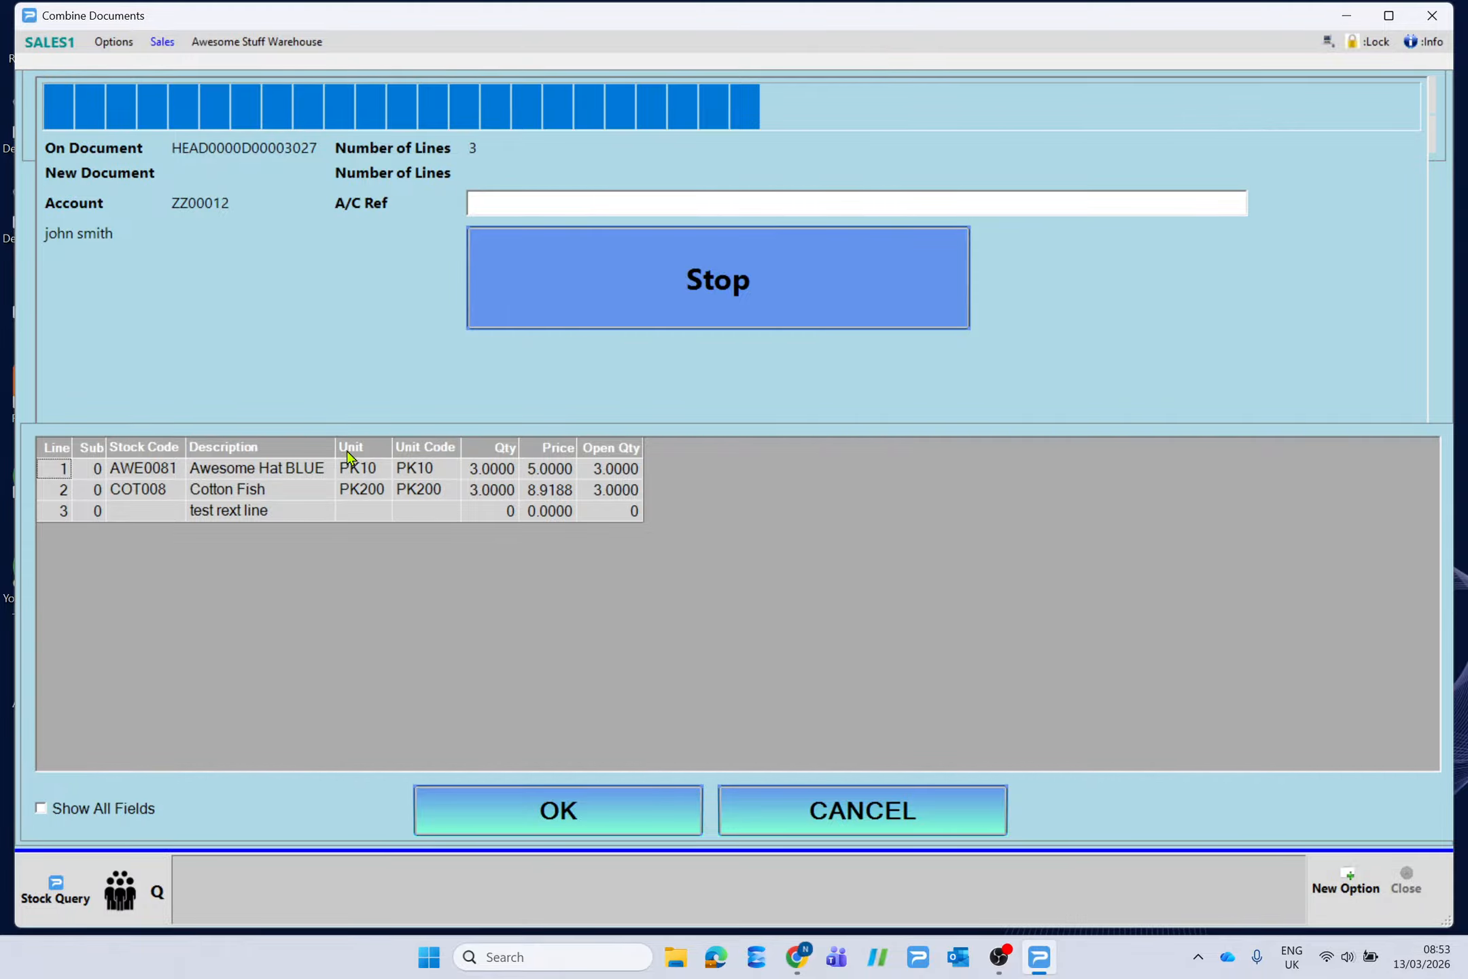
Set the price of the Awesome Hat BLUE line to 6.00 and confirm its docket.
click(552, 472)
text(6.00)
key(Return)
click(579, 809)
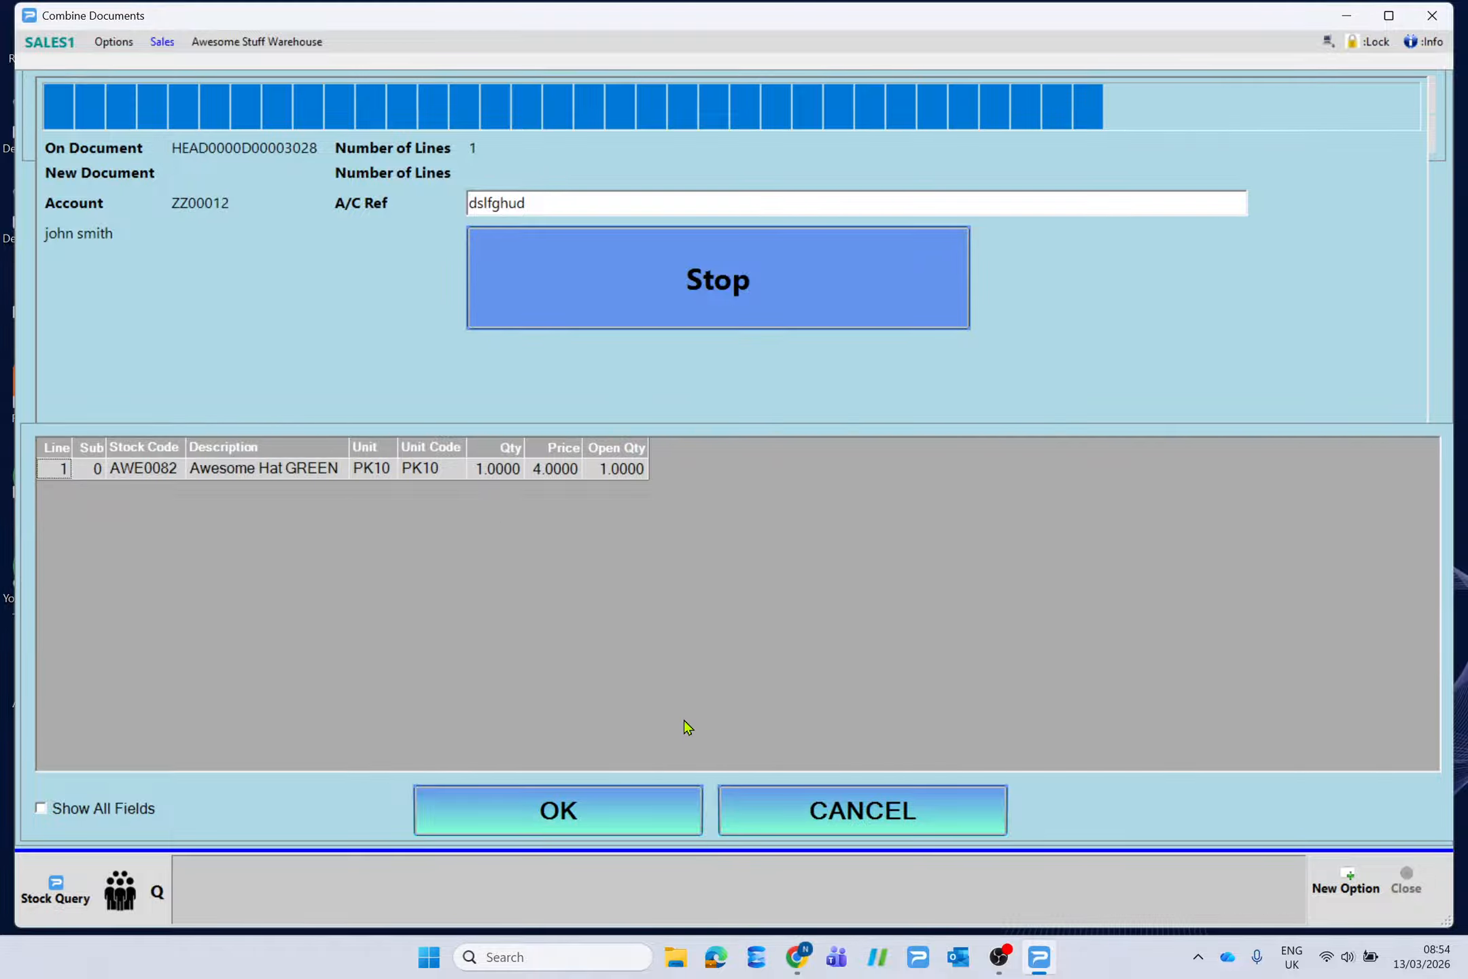
Accept the Awesome Hat GREEN docket as it is, and confirm the last docket with the Generic Rubber Hat priced at 300.
click(571, 821)
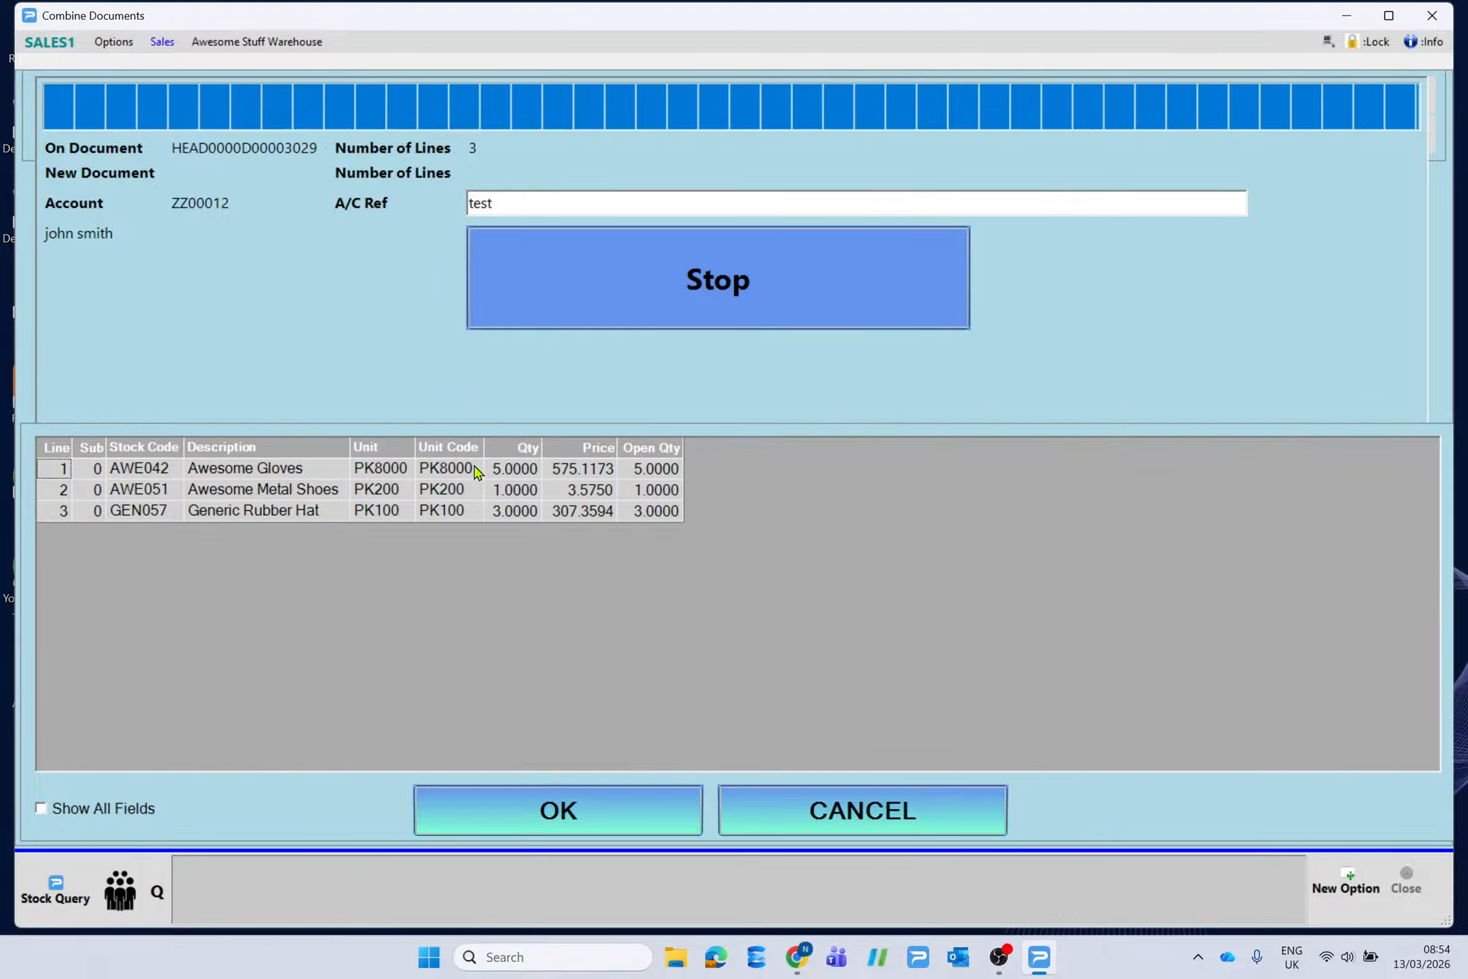
click(575, 515)
text(300)
key(Return)
click(586, 824)
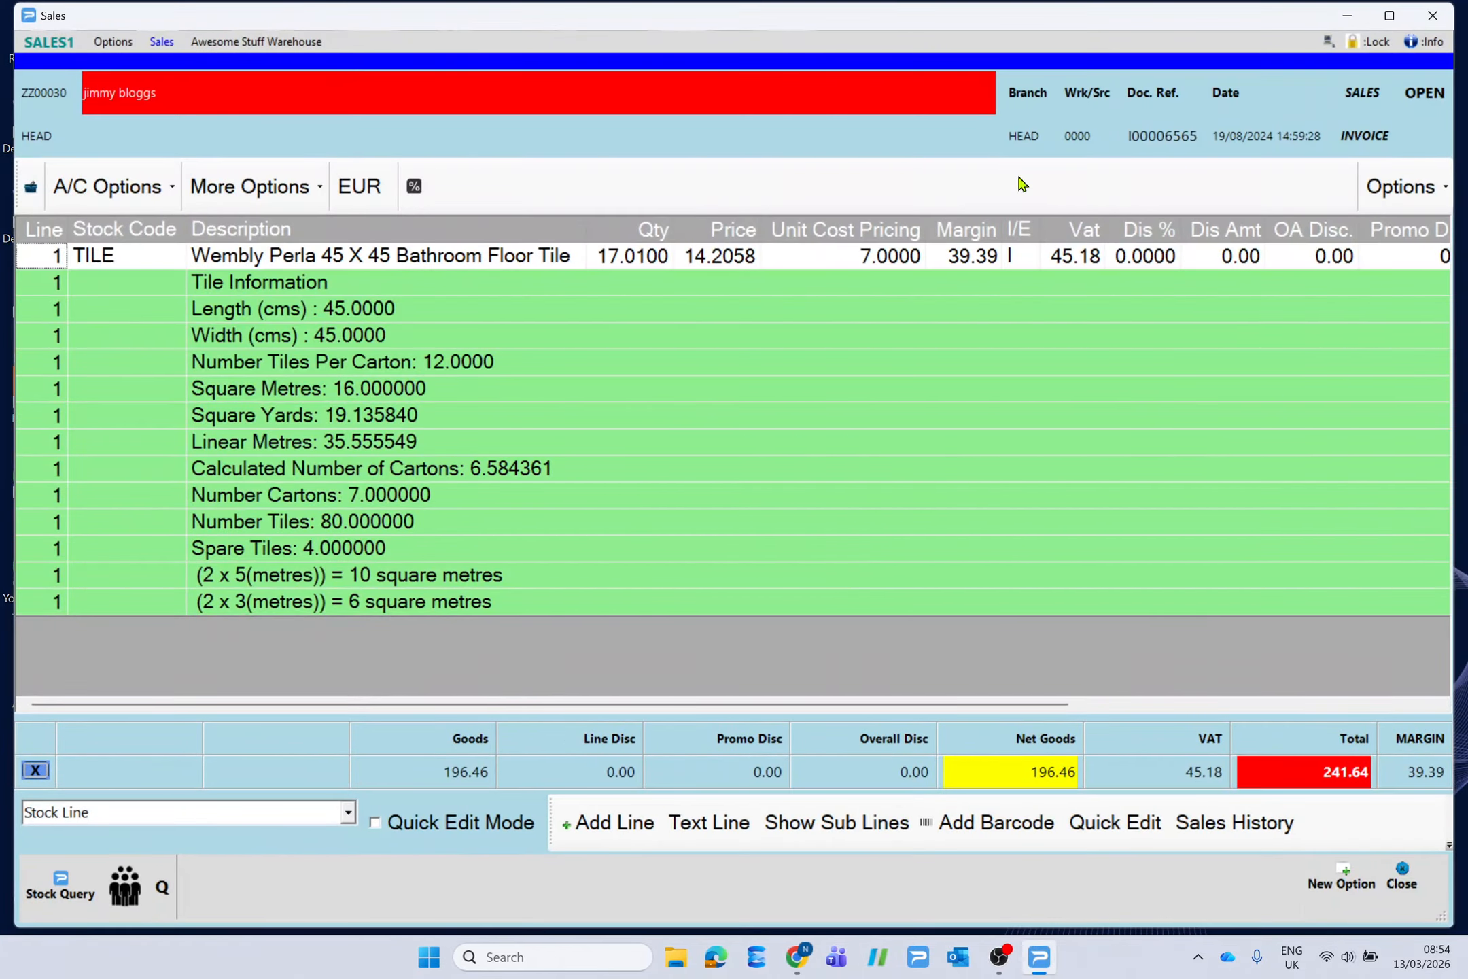
Print the open tile invoice and record a card payment for the full 241.64 EUR due.
click(1404, 197)
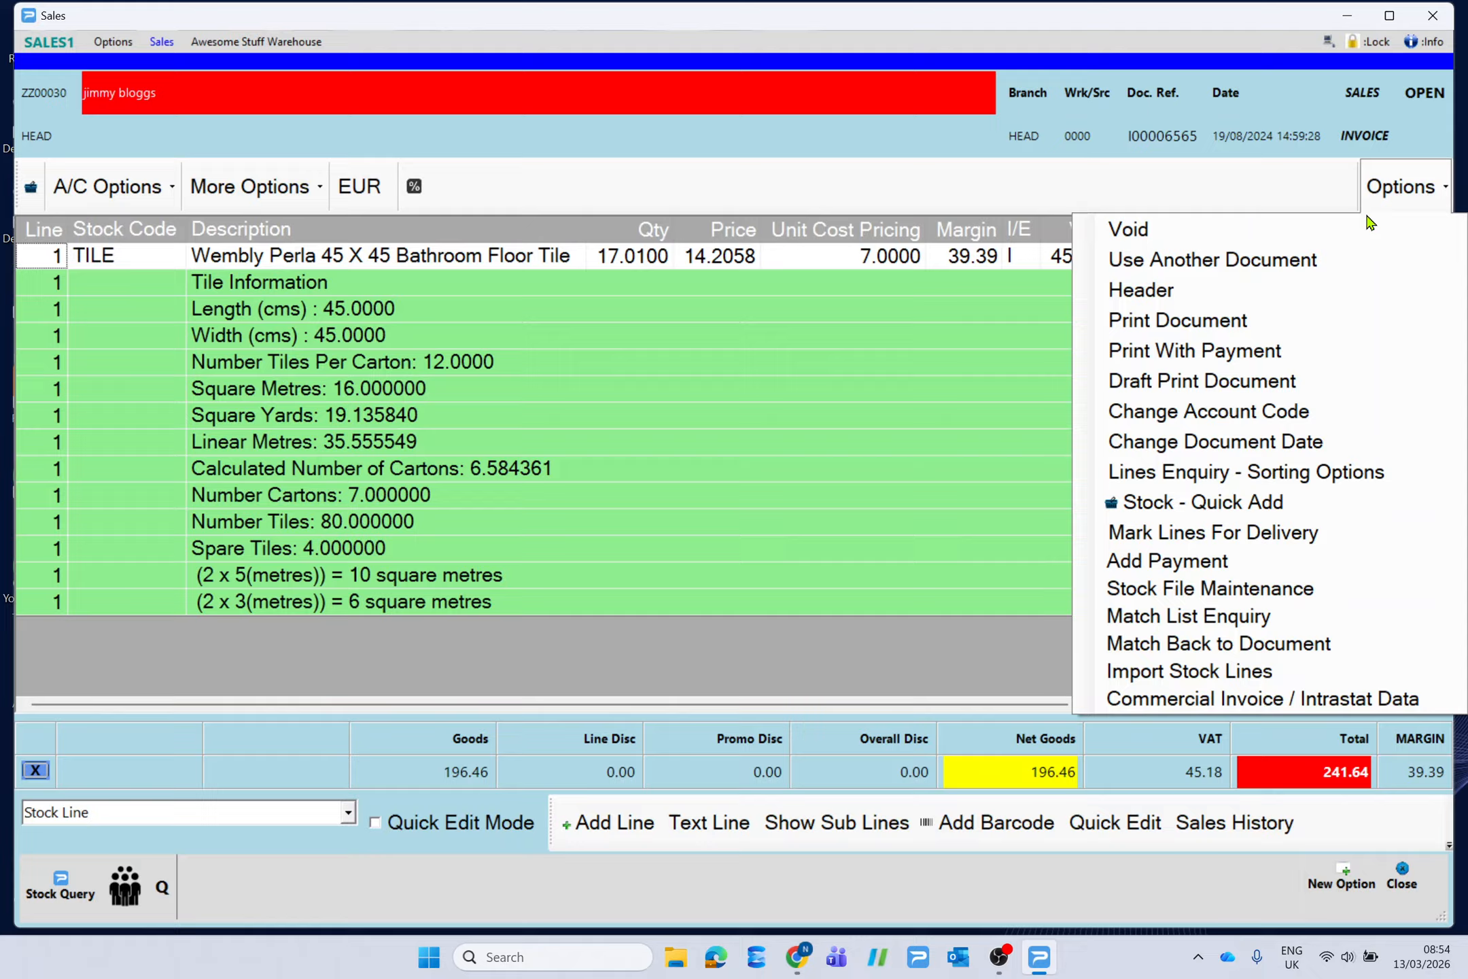
click(1176, 320)
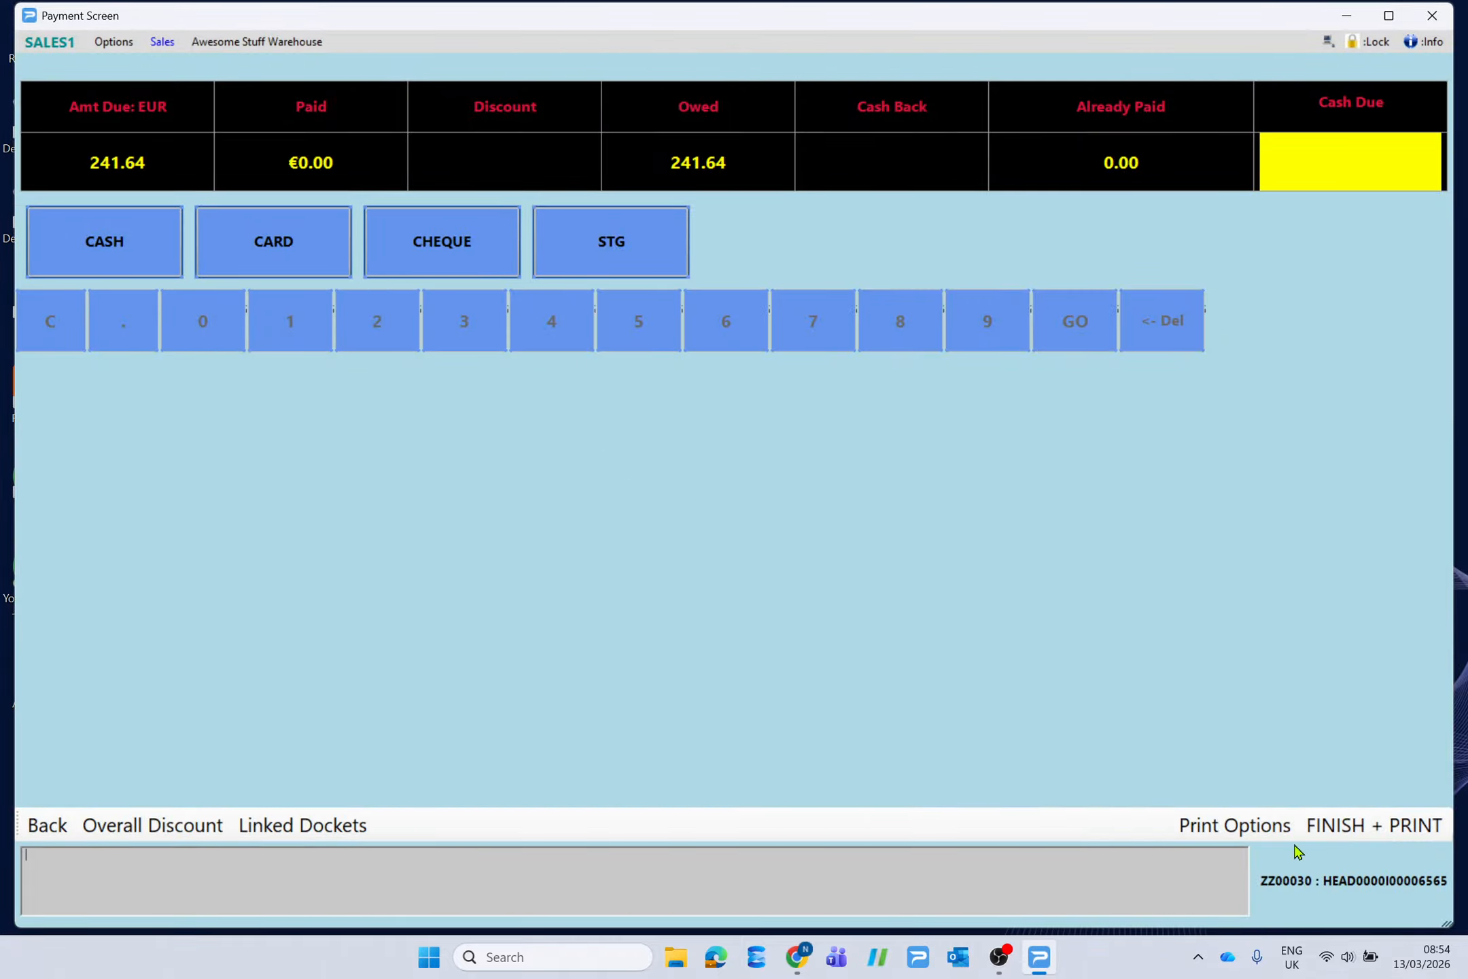
click(257, 246)
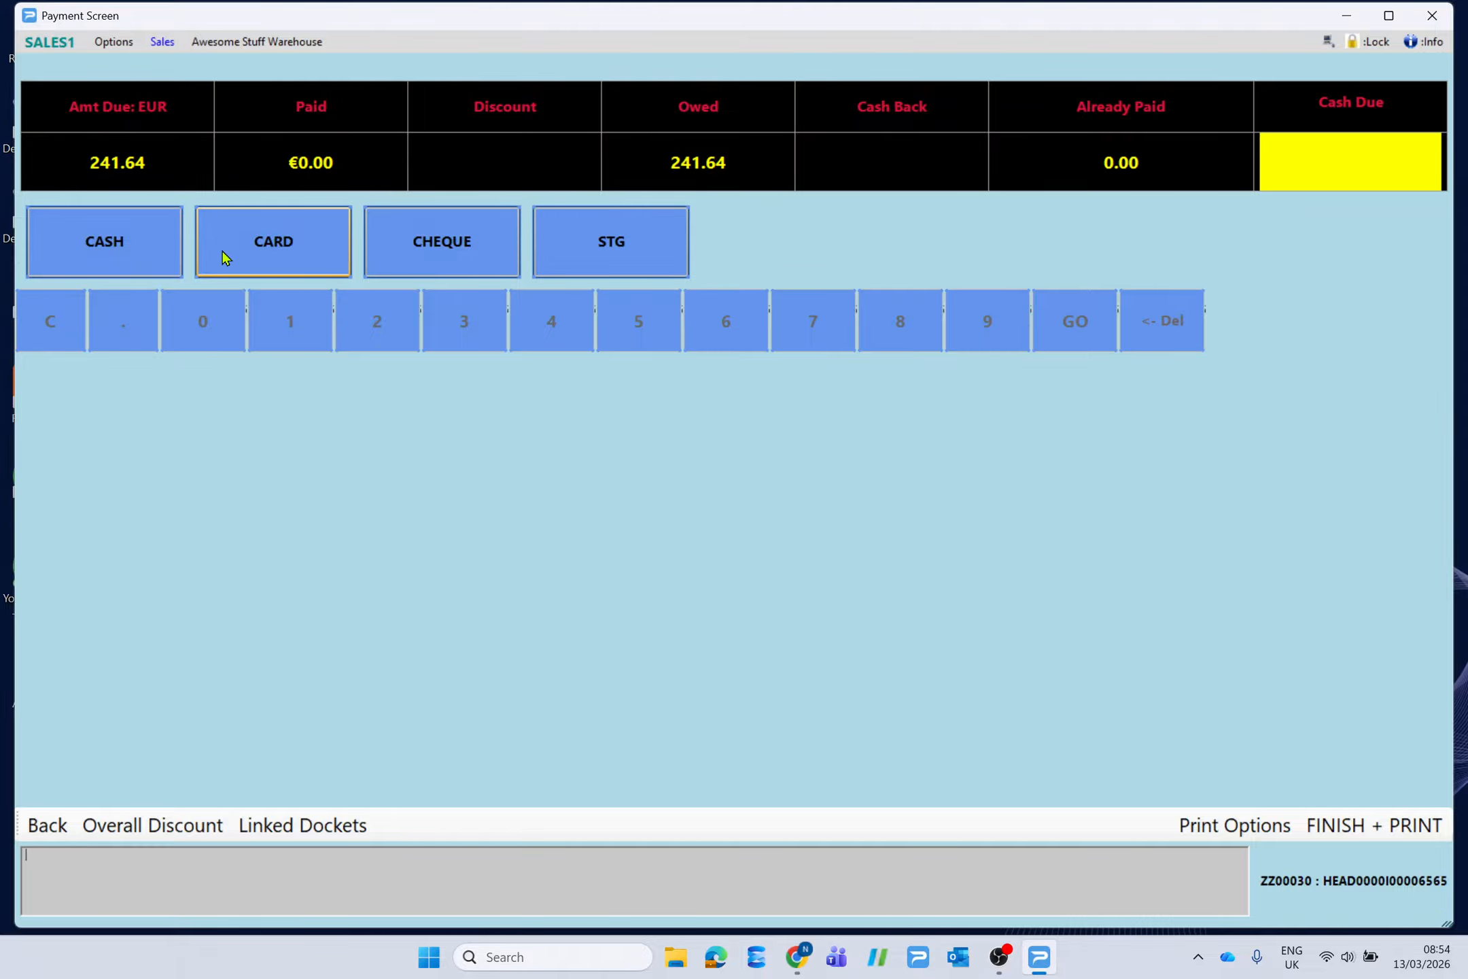
click(265, 246)
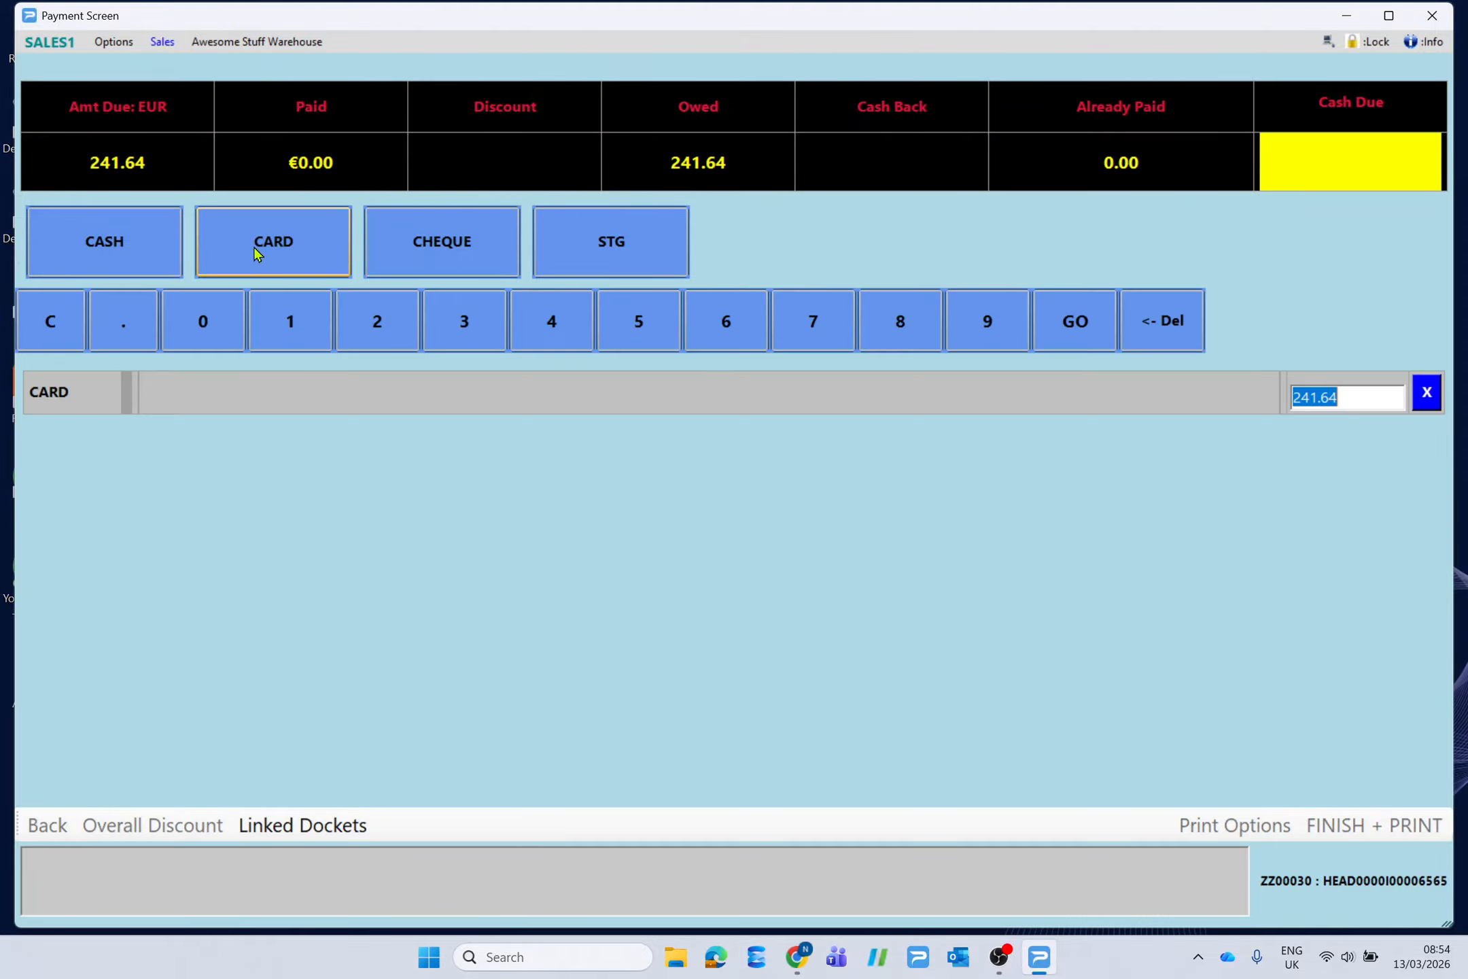
key(Return)
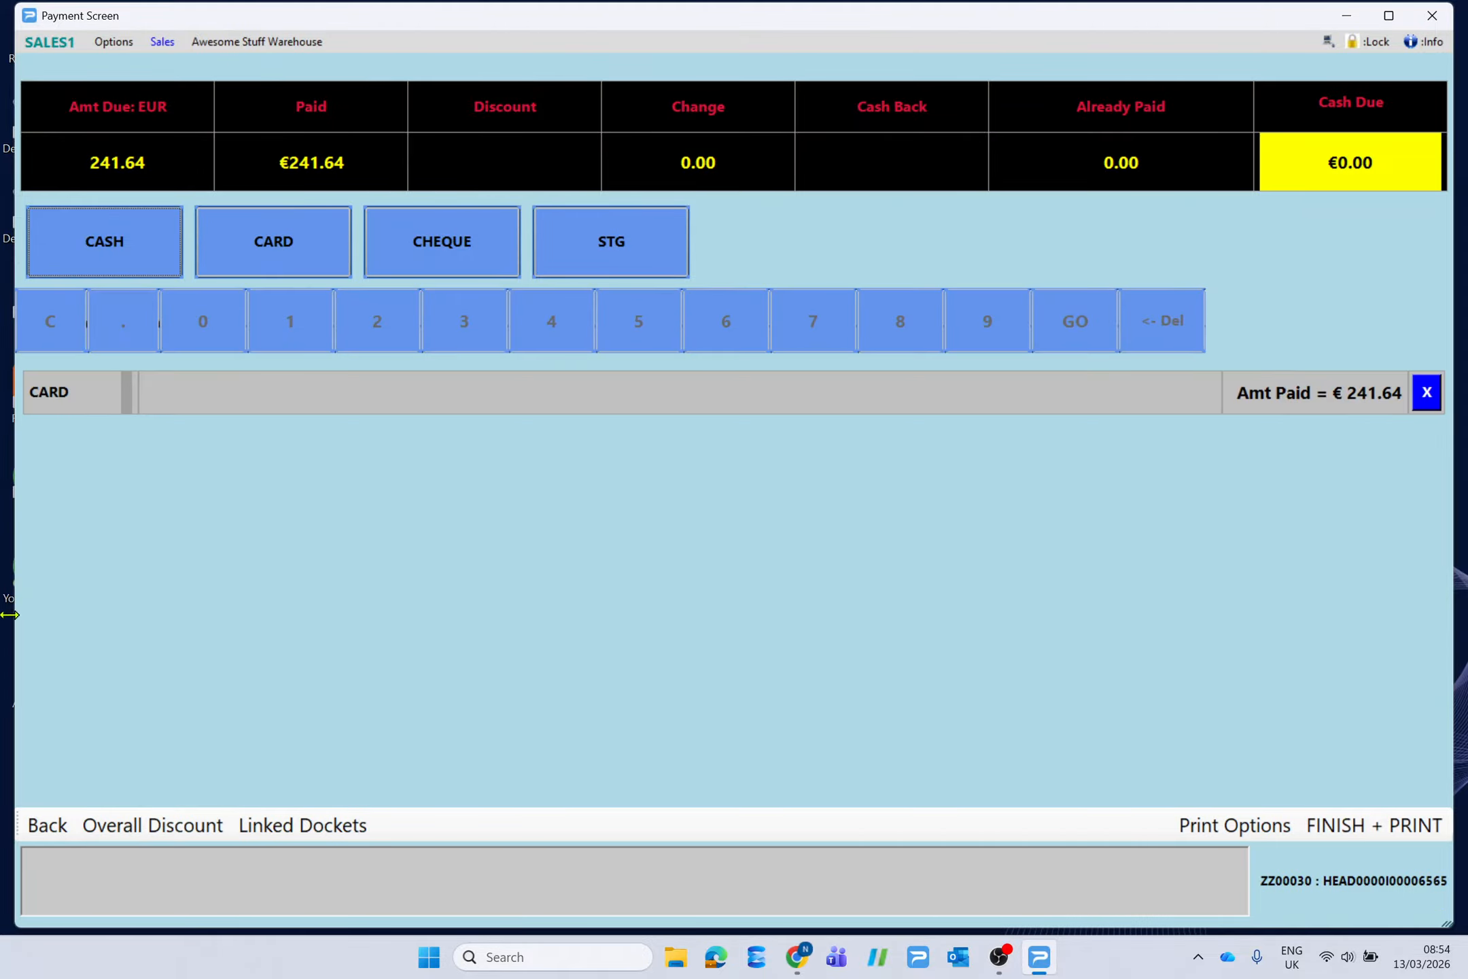
Finish the paid invoice using a print option and mark the customer as not present for the signature requests.
click(1212, 823)
click(839, 304)
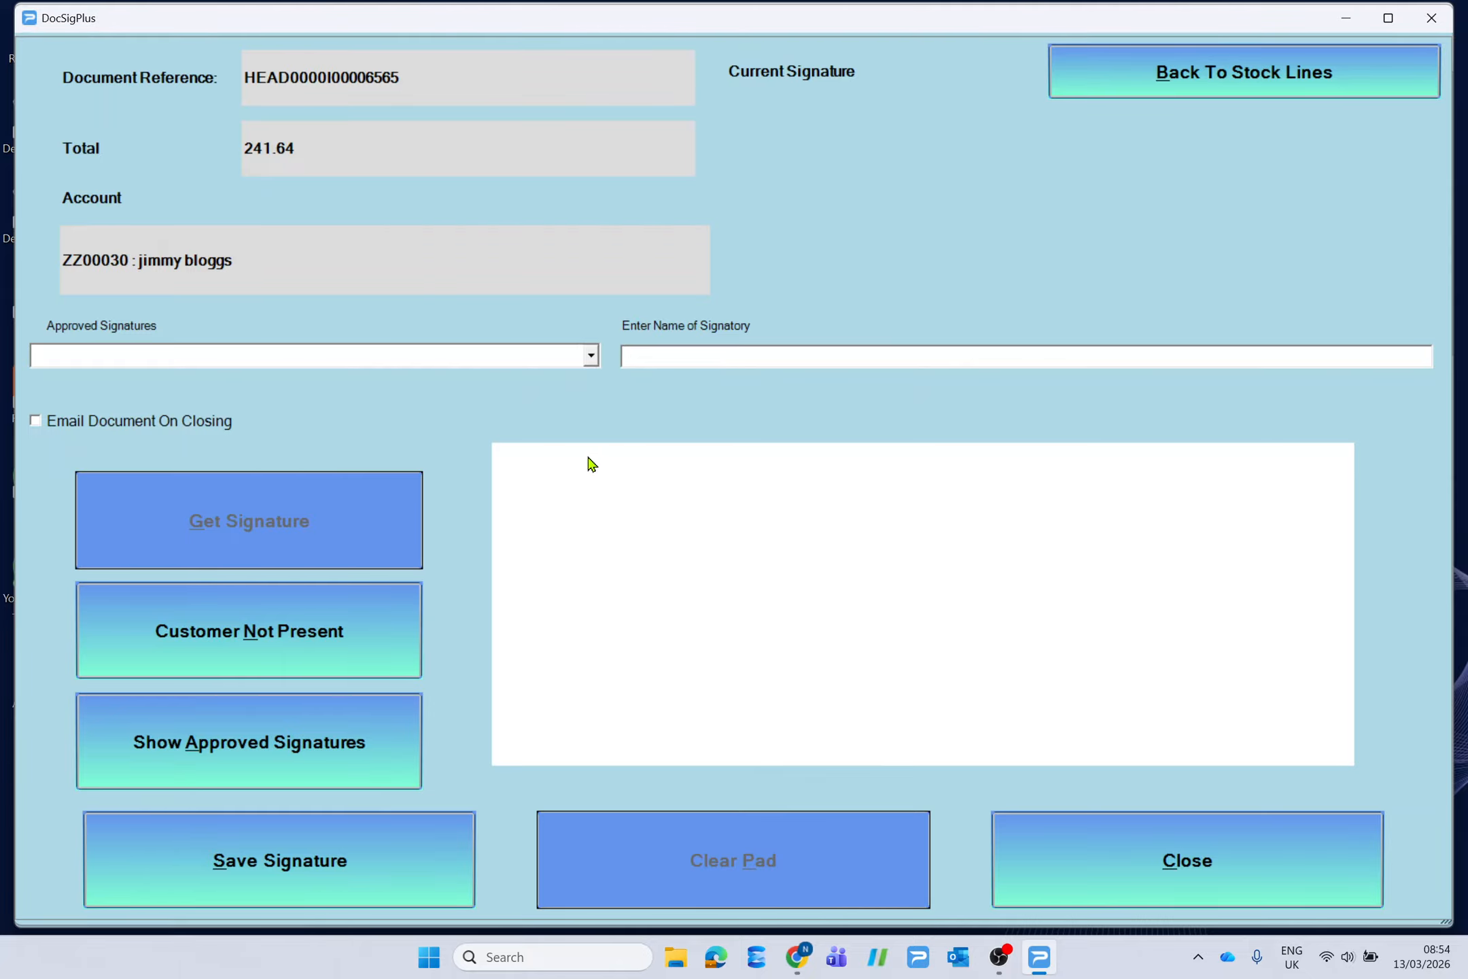
click(273, 634)
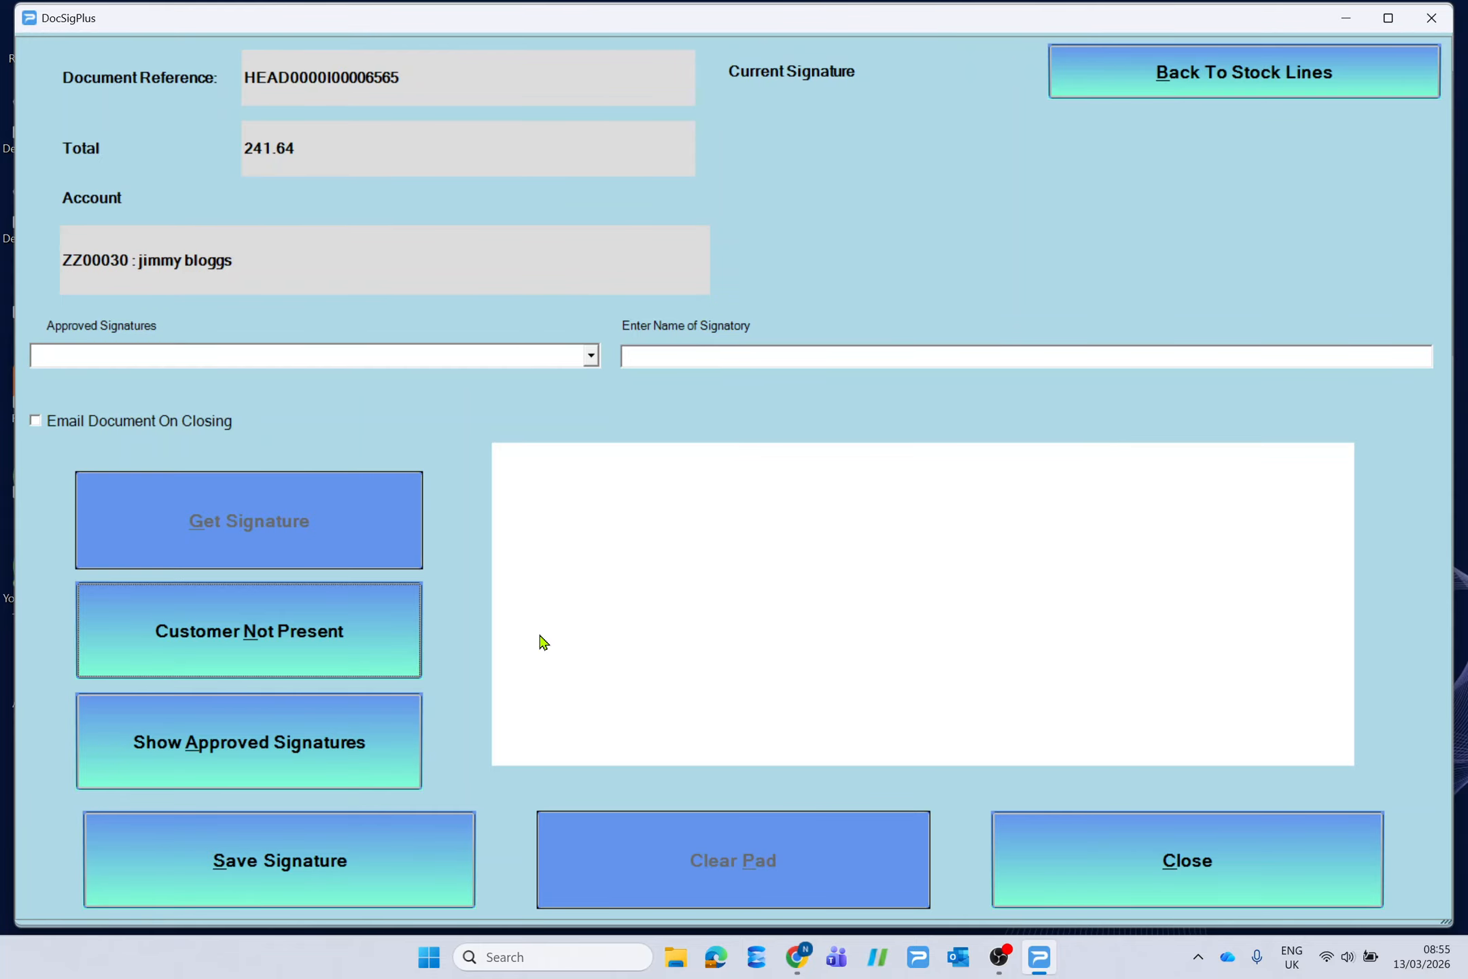
click(340, 655)
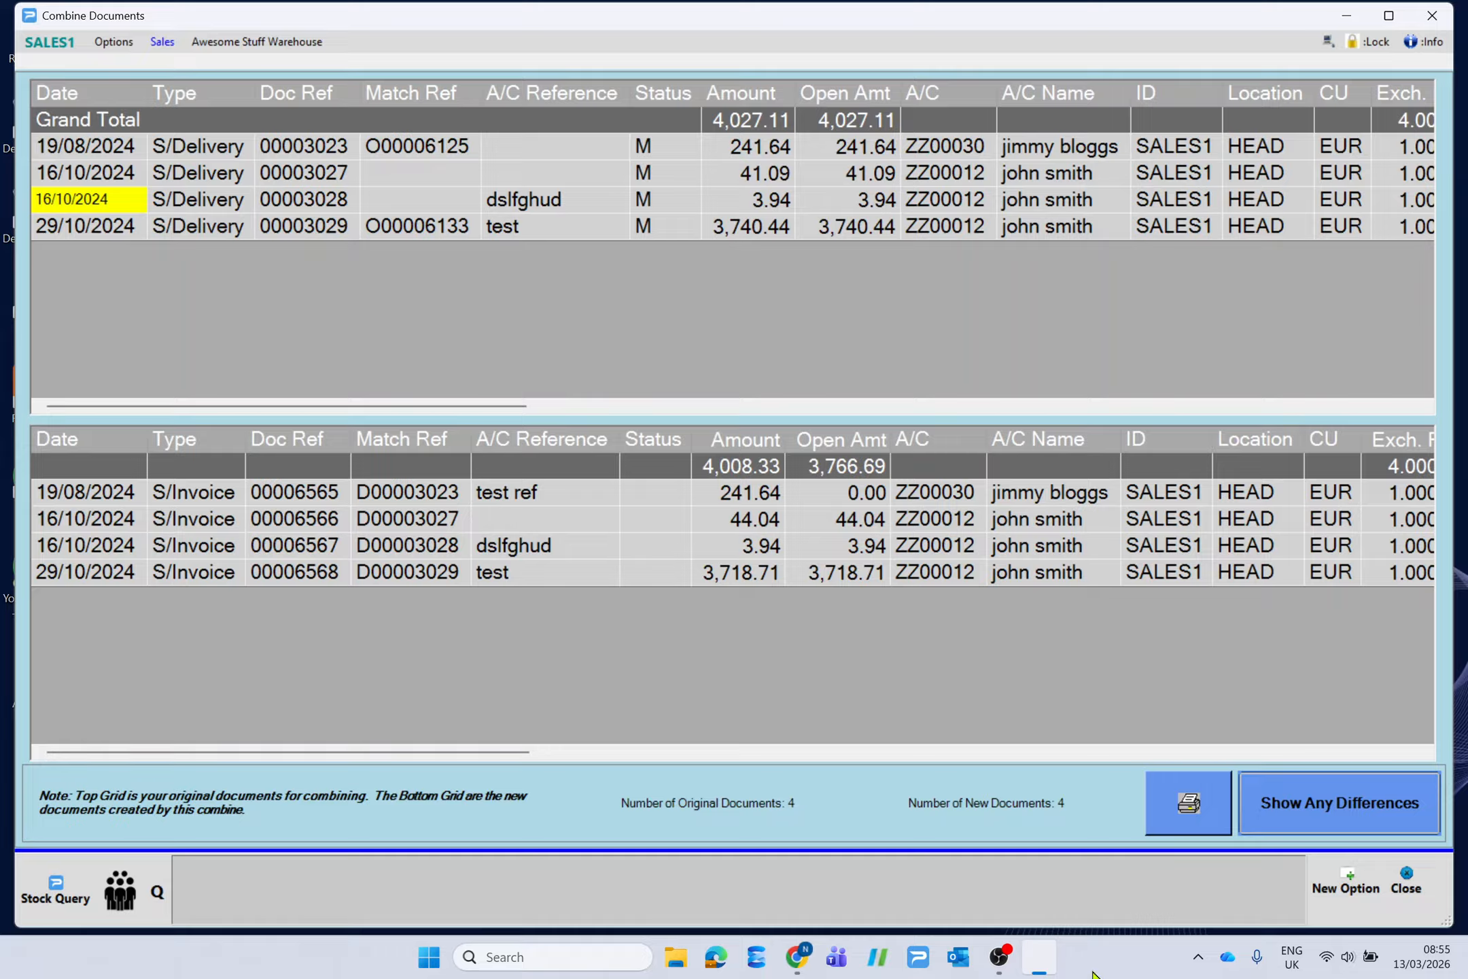
click(1012, 963)
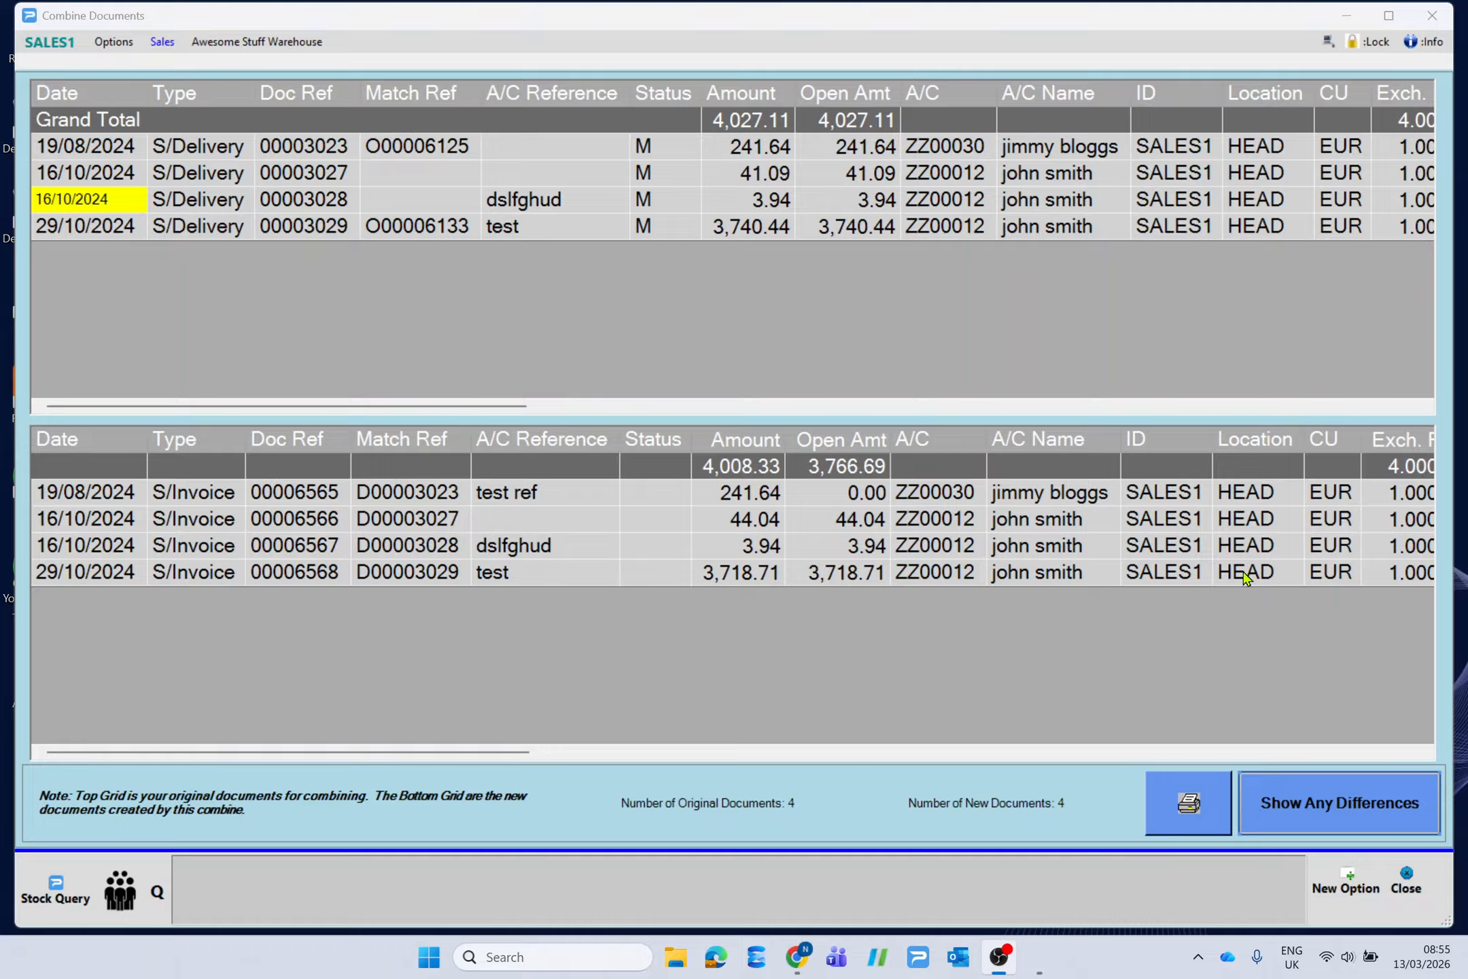